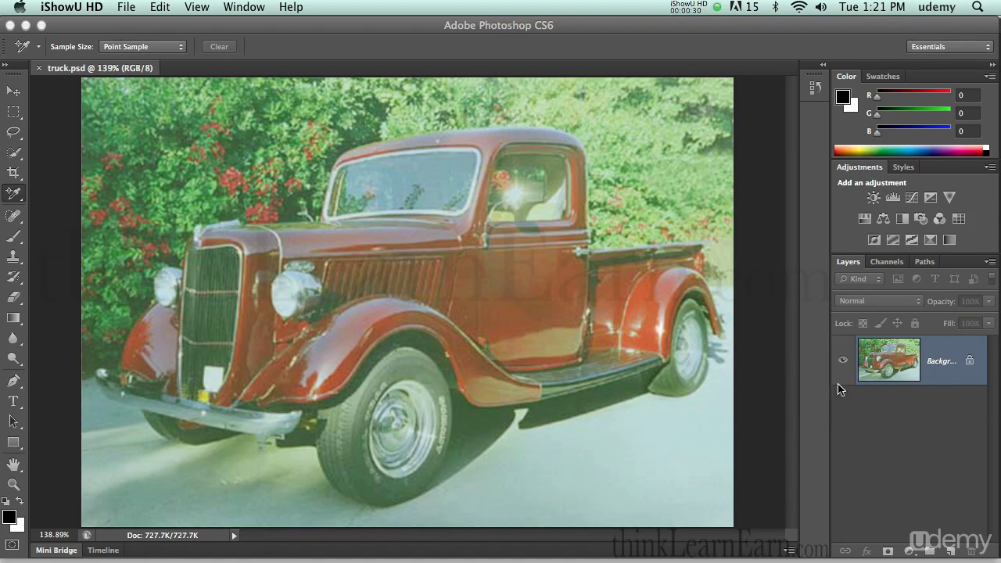
# Step: Duplicate the Background layer and name the copy "truck wc"
pyautogui.click(912, 389)
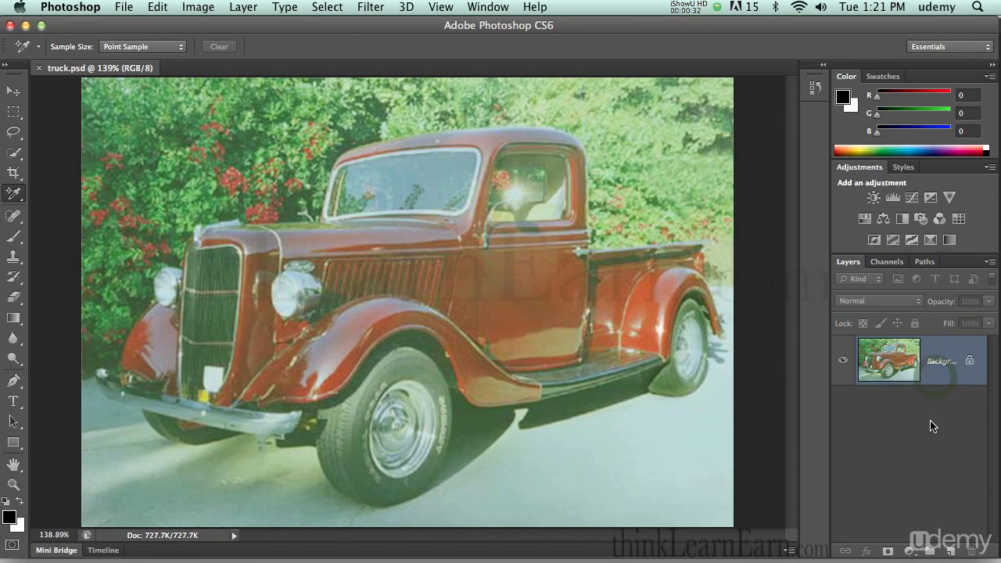
pyautogui.moveTo(949, 364); pyautogui.dragTo(951, 550)
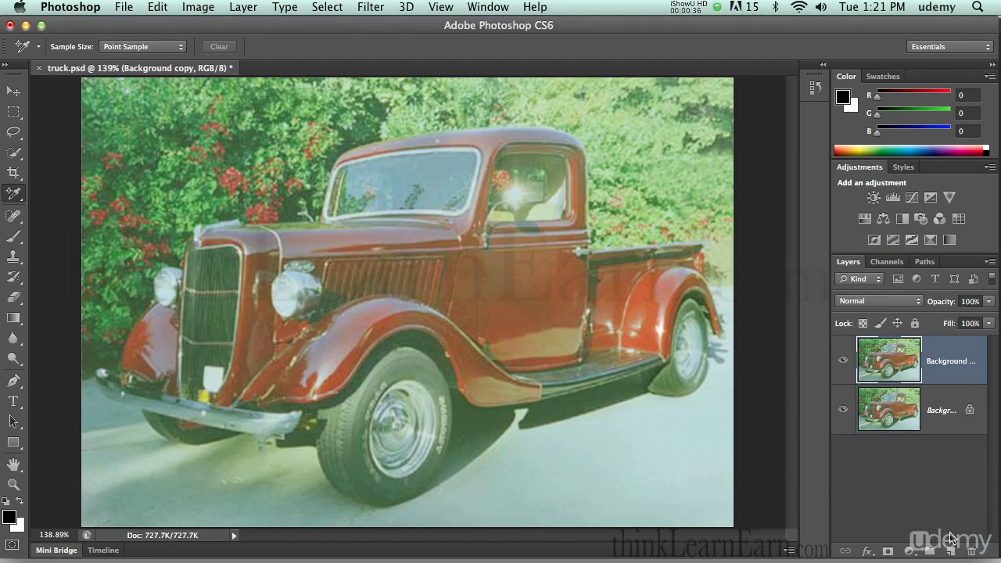
pyautogui.doubleClick(943, 361)
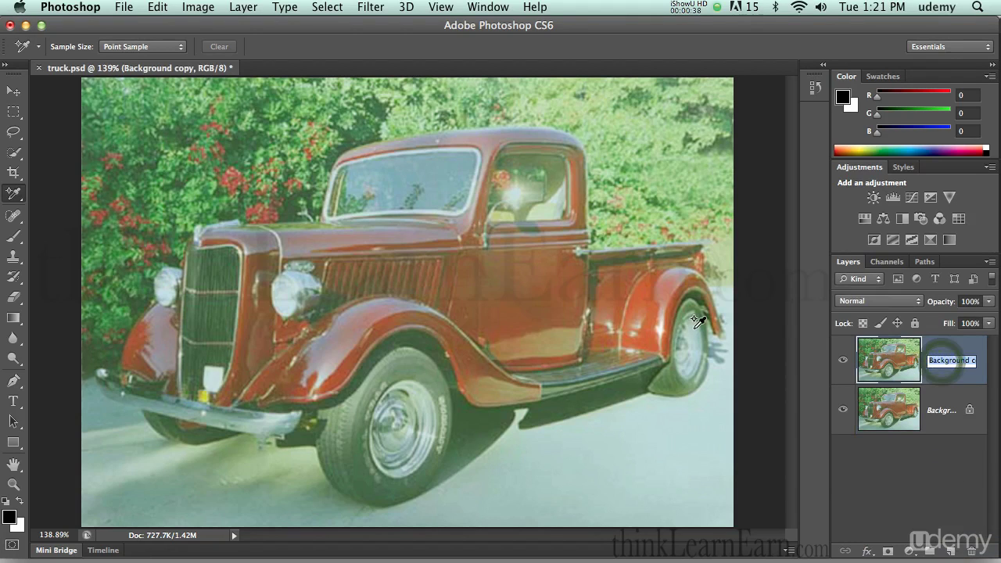
pyautogui.write('truc')
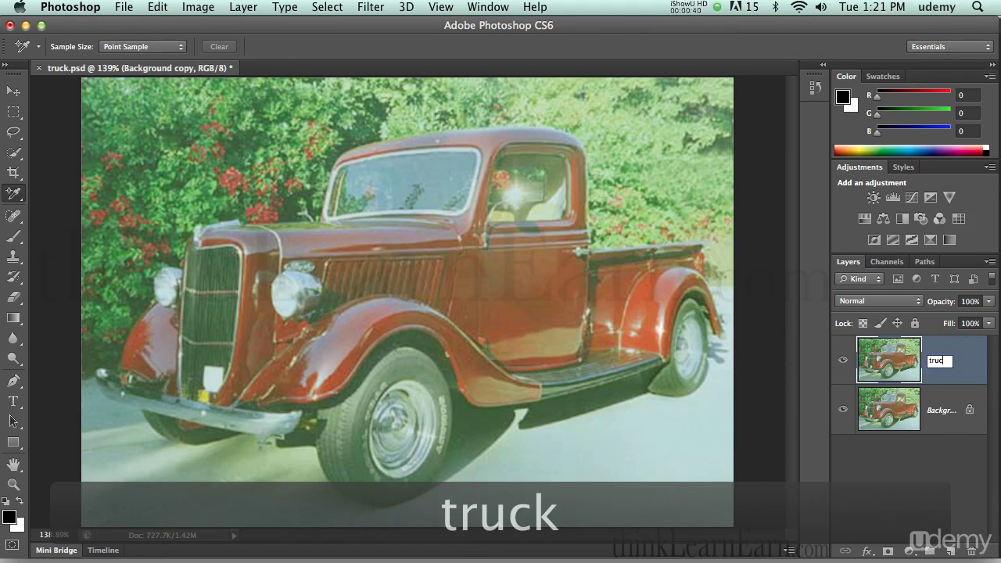
pyautogui.write('k wc')
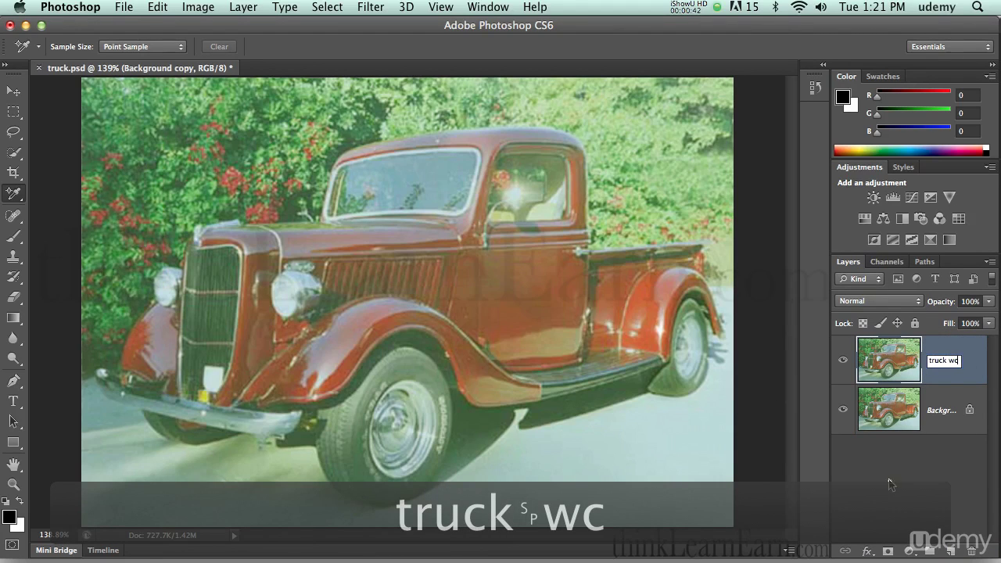
pyautogui.click(890, 480)
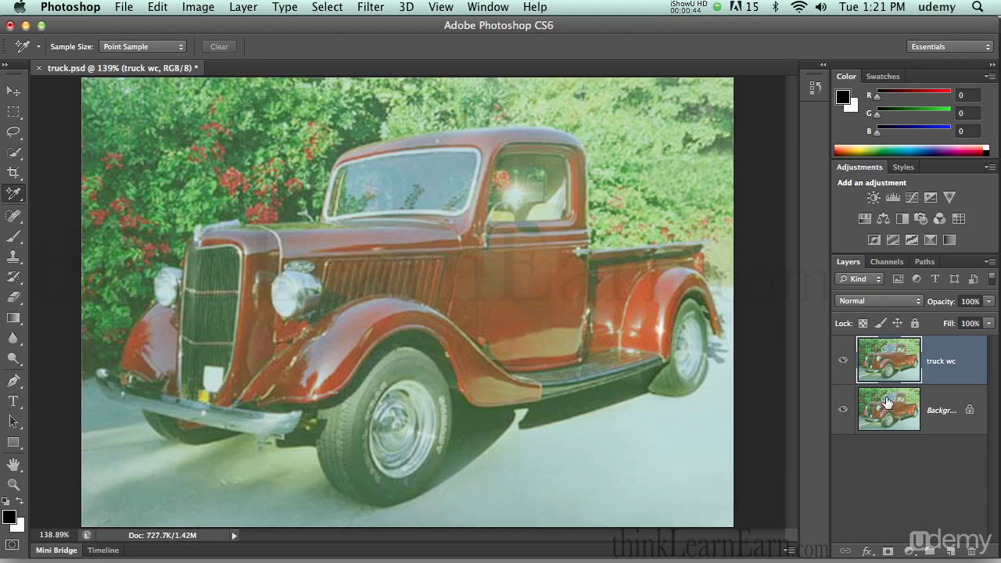
# Step: Hide the original Background layer and save the document
pyautogui.click(842, 409)
pyautogui.press('super')
pyautogui.press('super+s')
# Step: Examine the RGB histogram of the truck wc layer in the Levels adjustment without changing any values
pyautogui.click(199, 7)
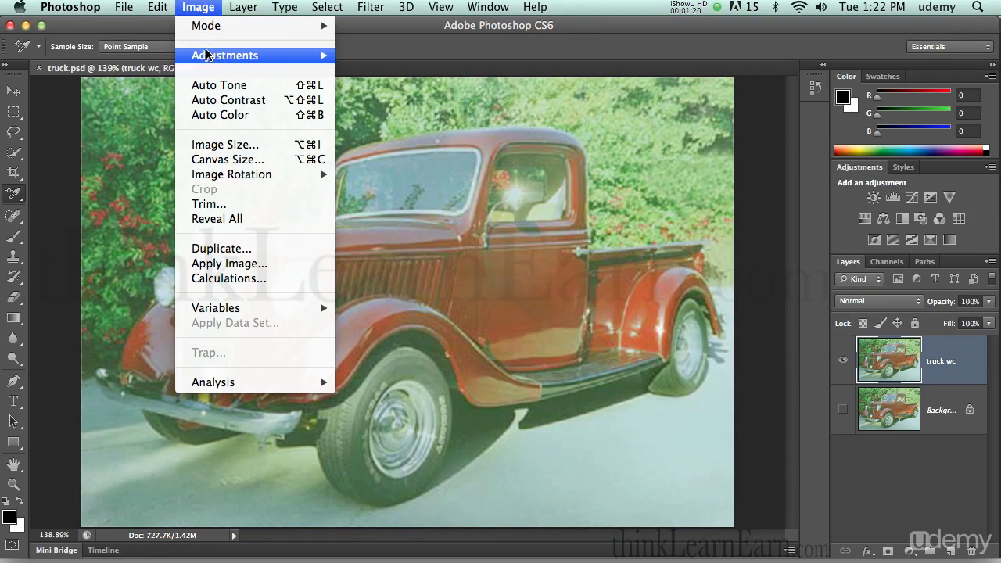
pyautogui.moveTo(208, 56)
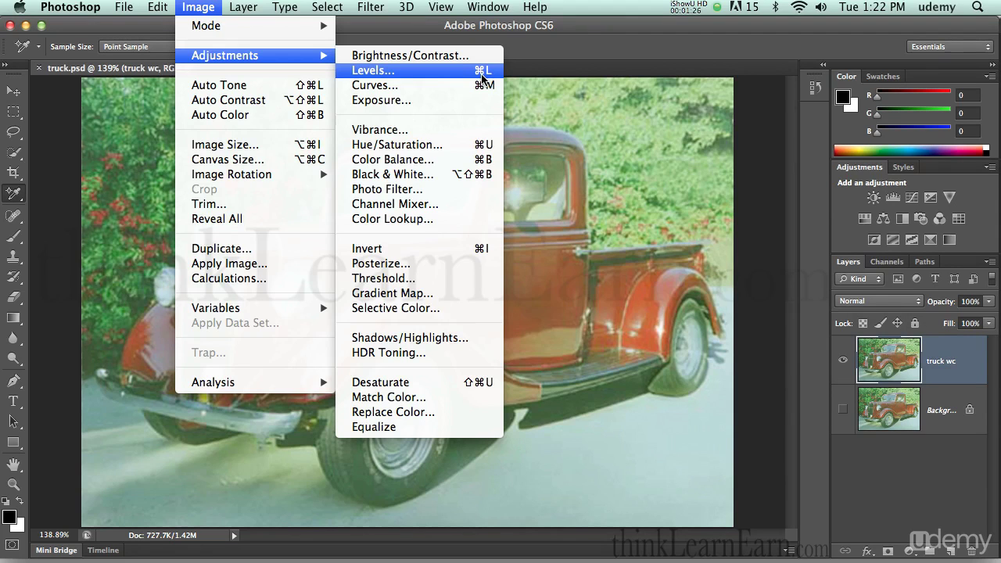
pyautogui.click(482, 75)
pyautogui.moveTo(525, 107); pyautogui.dragTo(774, 209)
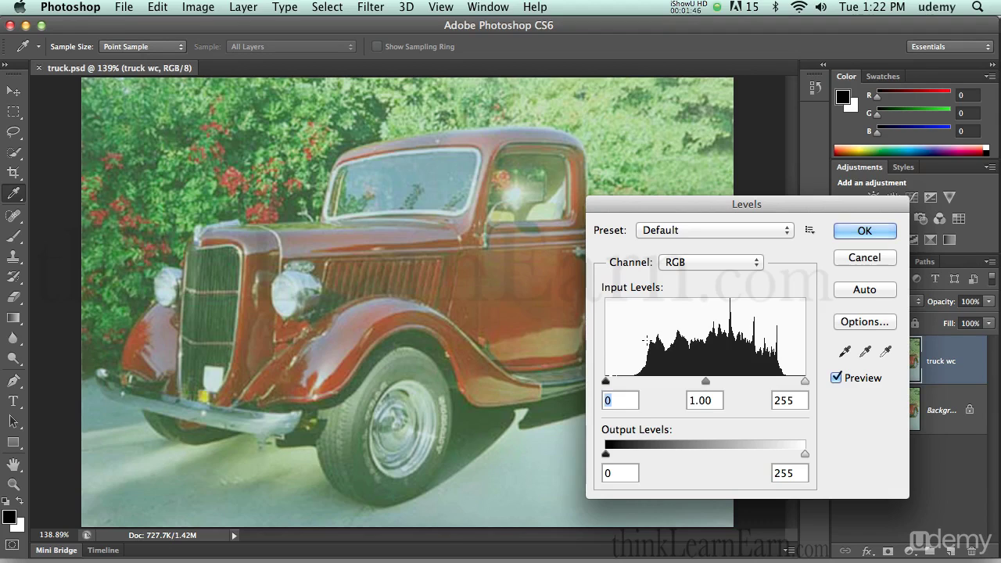
pyautogui.click(862, 231)
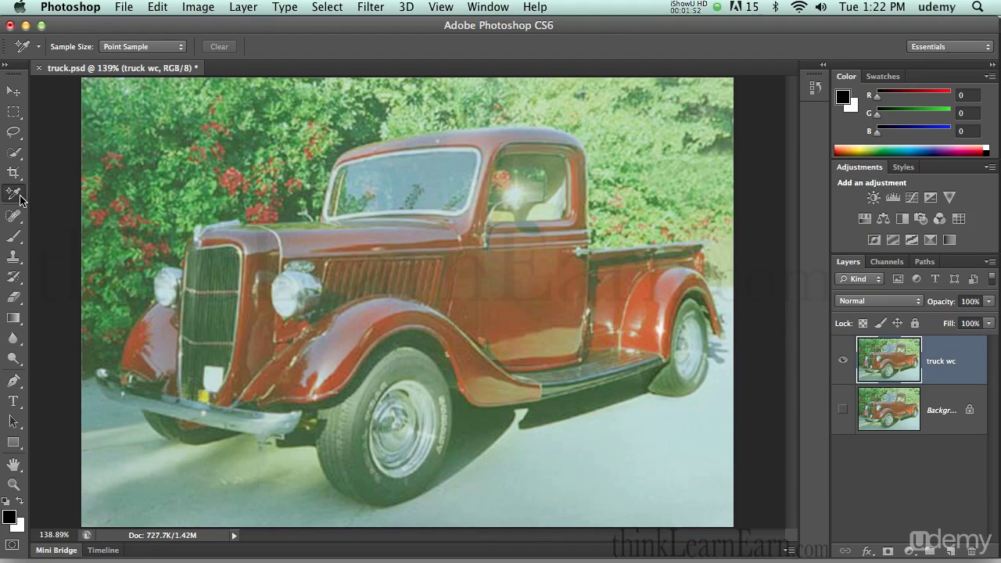
# Step: Cycle through the tools grouped with the Color Sampler until the Count tool is active
pyautogui.press('i')
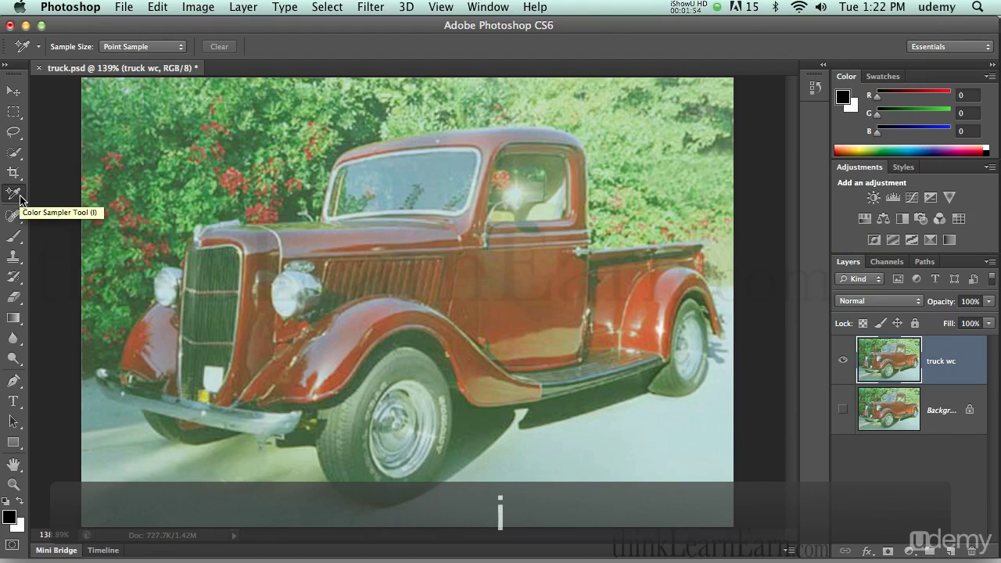
pyautogui.press('shift')
pyautogui.hotkey('shift', 'i')
pyautogui.hotkey('shift', 'i')
pyautogui.hotkey('shift', 'i')
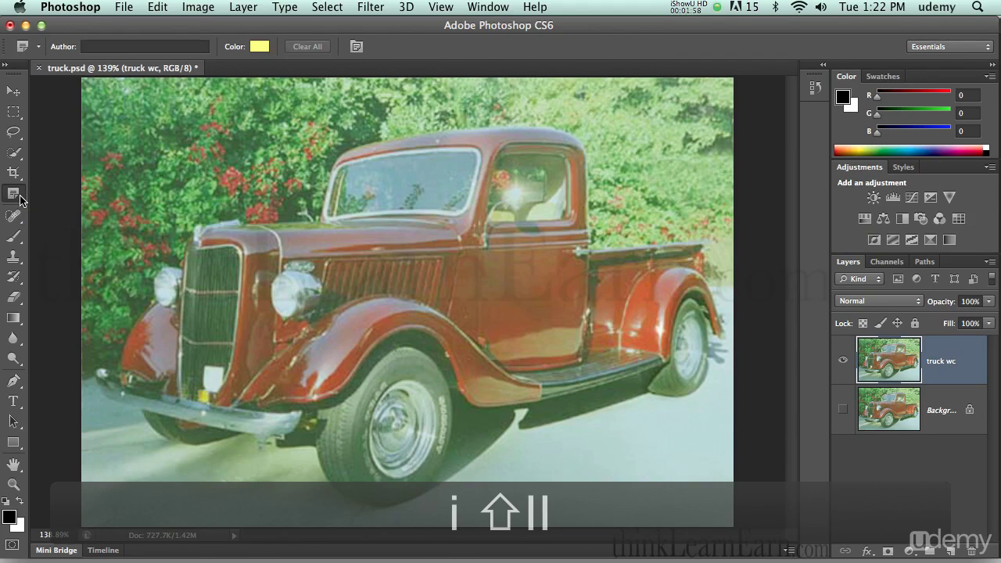
pyautogui.hotkey('shift', 'i')
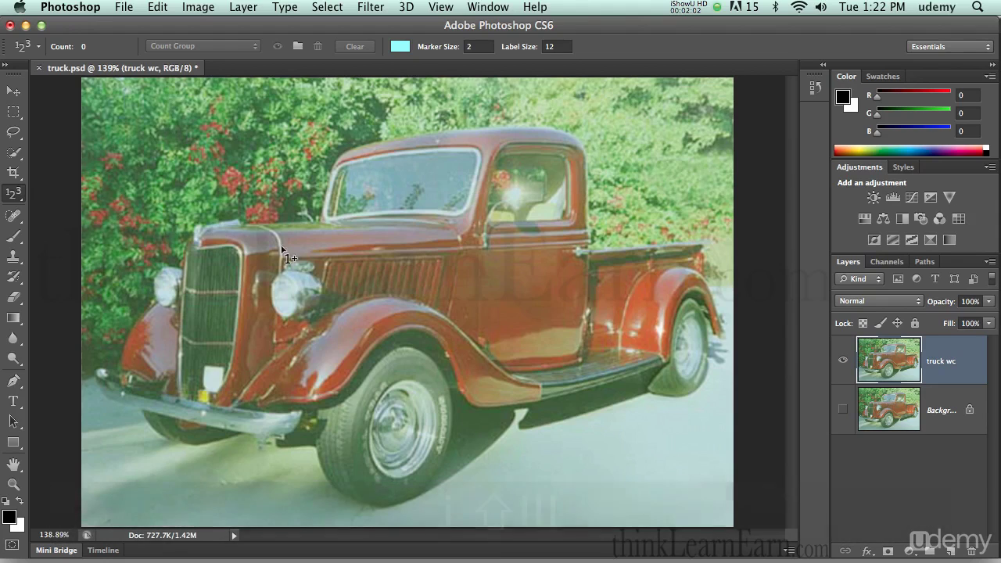
# Step: Place three count markers on the truck's door and undo them one by one
pyautogui.click(502, 293)
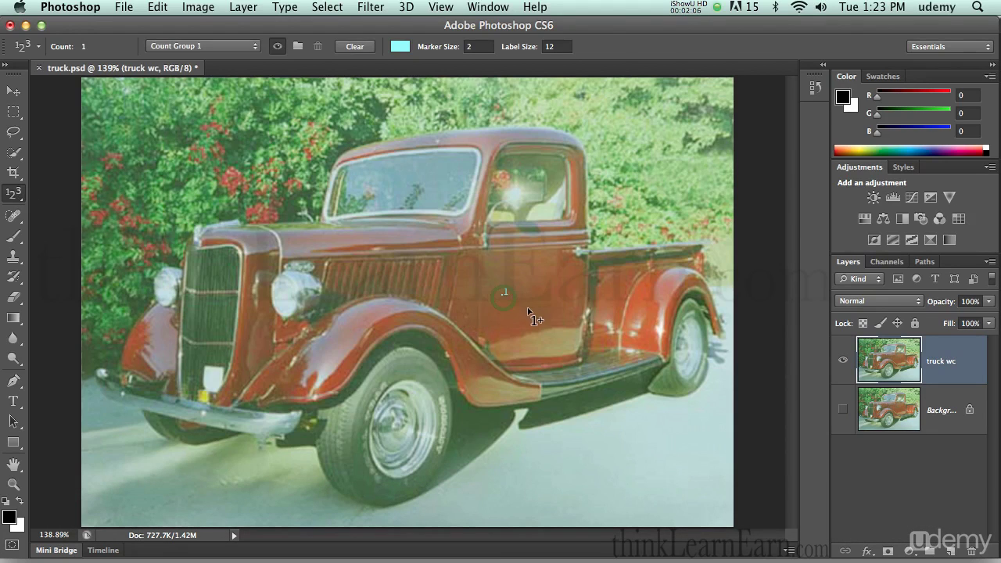
pyautogui.click(554, 298)
pyautogui.click(523, 329)
pyautogui.press('alt+super+z')
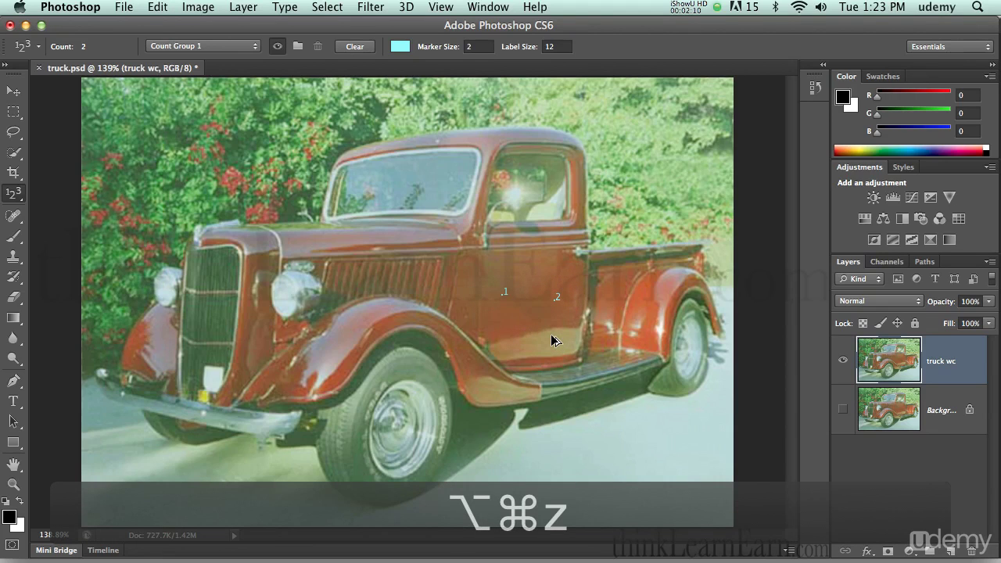
pyautogui.click(157, 7)
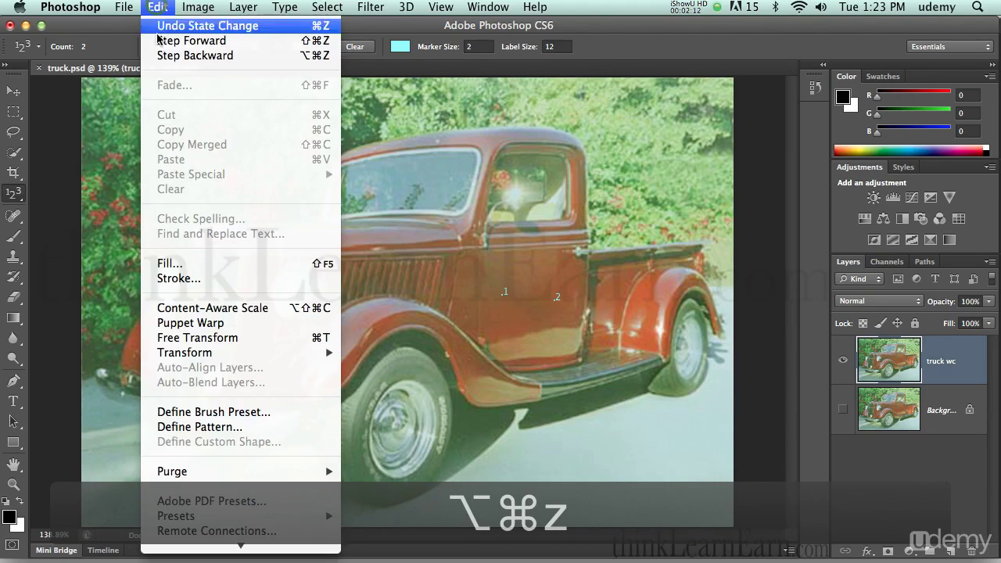
pyautogui.click(166, 55)
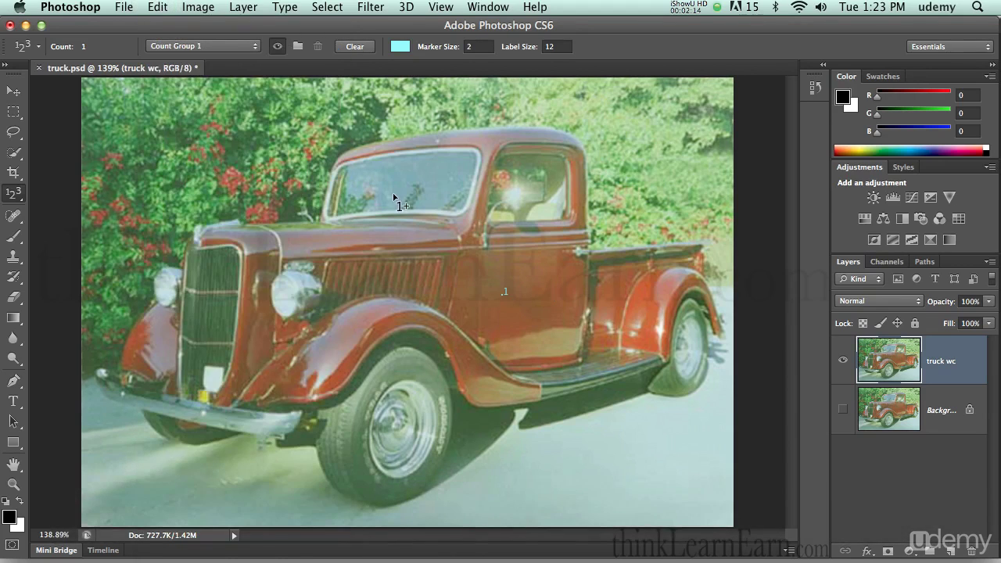
pyautogui.press('alt+super+z')
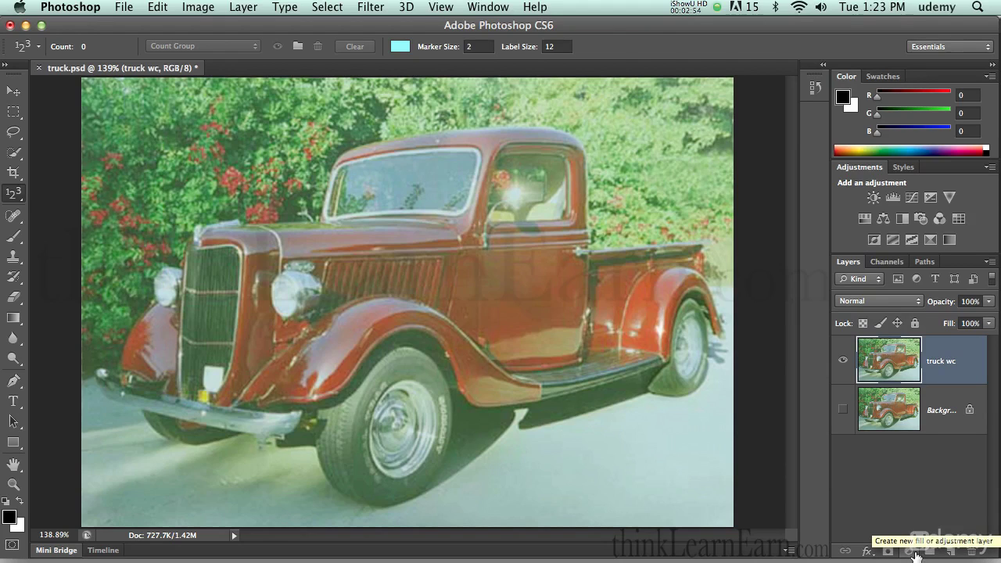
# Step: Apply a direct Curves adjustment to the truck wc layer with a point at input 142, output 127, and undo it
pyautogui.click(207, 10)
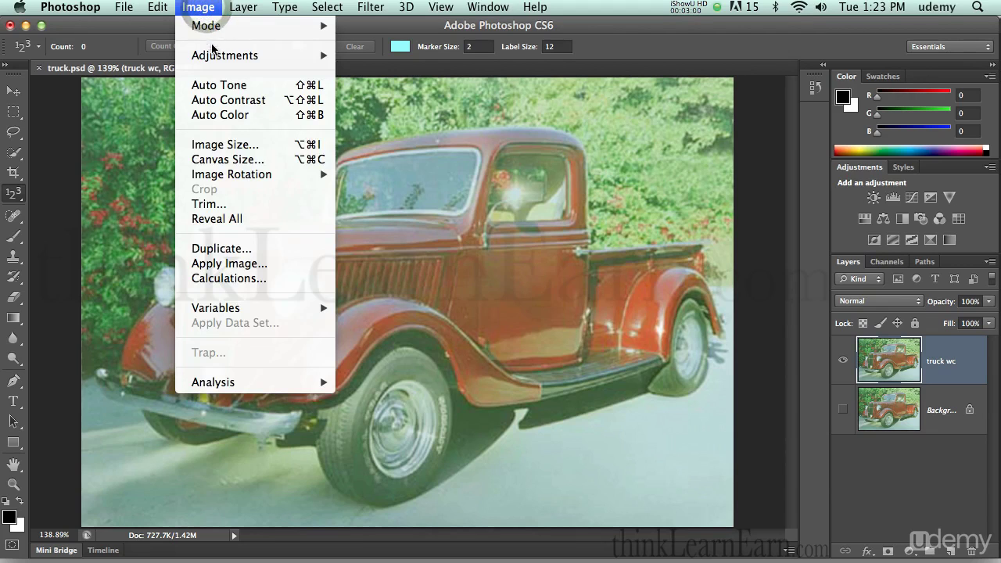
pyautogui.moveTo(214, 55)
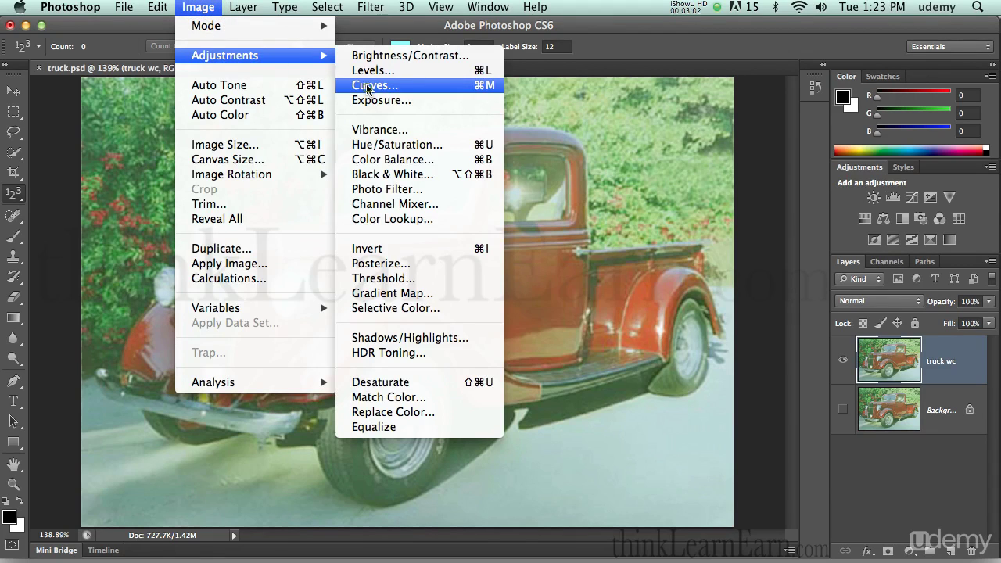
pyautogui.click(366, 84)
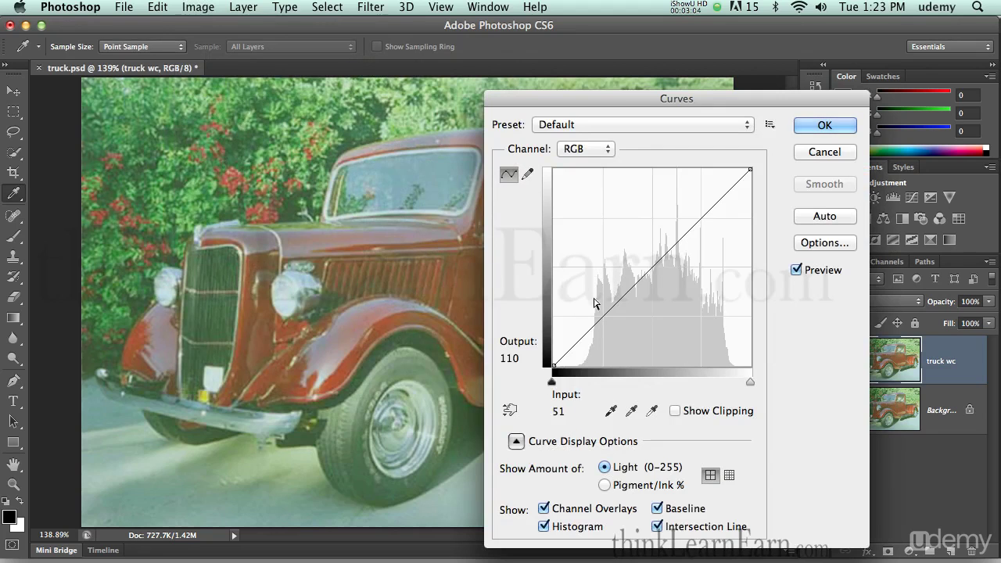
pyautogui.moveTo(618, 302); pyautogui.dragTo(663, 267)
pyautogui.click(644, 251)
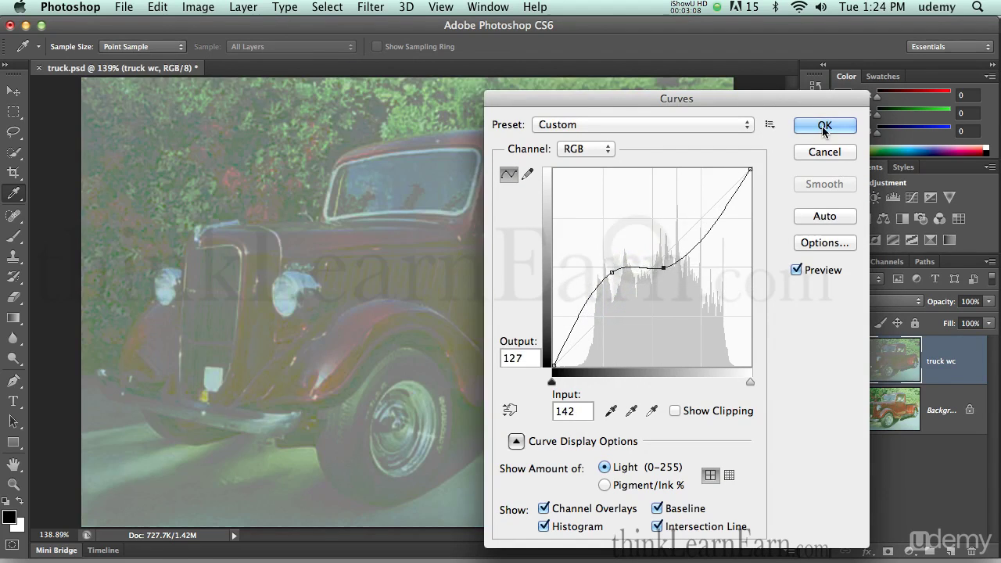
pyautogui.click(824, 125)
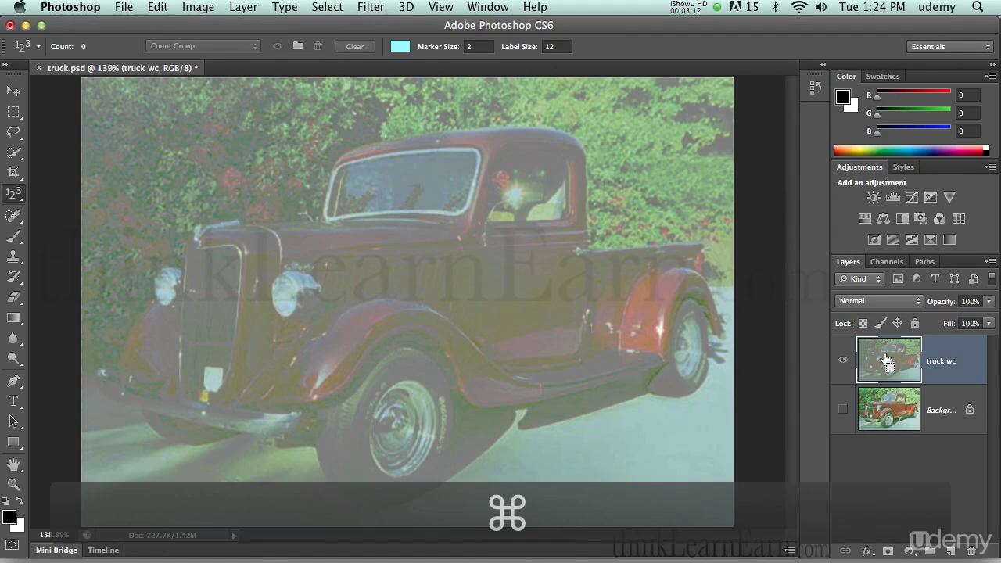
pyautogui.press('super+z')
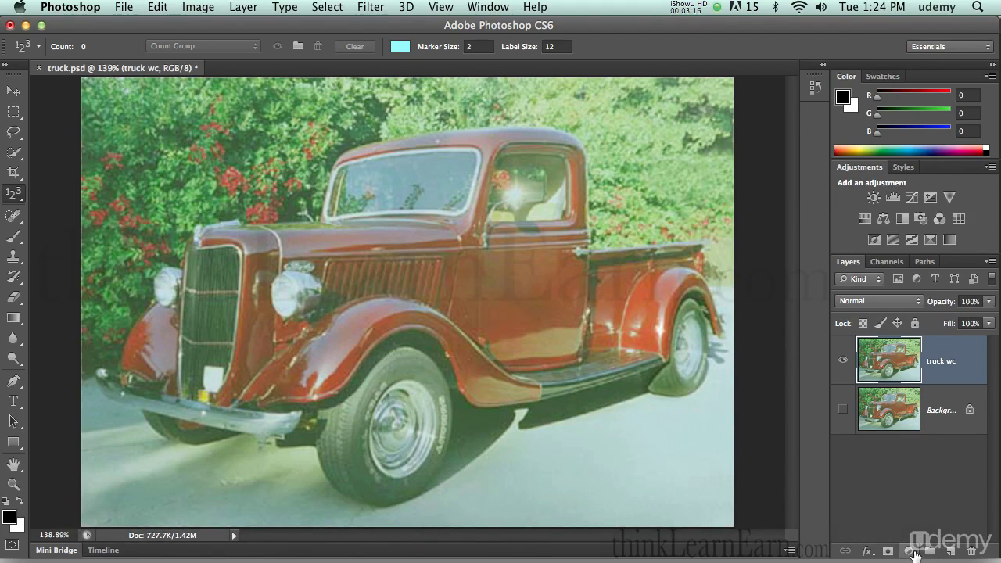
# Step: Add a Hue/Saturation adjustment layer above the truck wc layer with saturation at -100
pyautogui.click(912, 551)
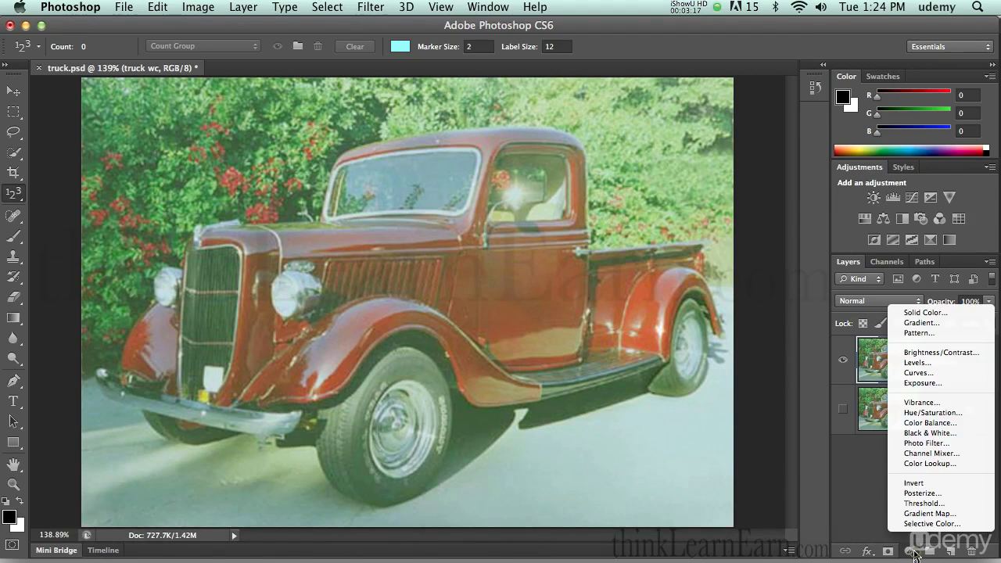
pyautogui.click(924, 416)
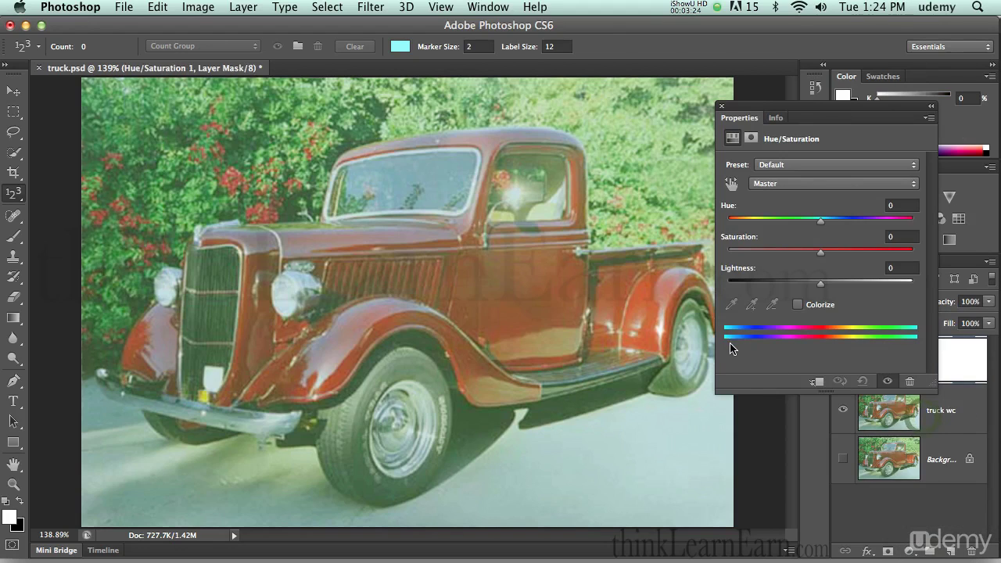
pyautogui.moveTo(823, 256); pyautogui.dragTo(714, 252)
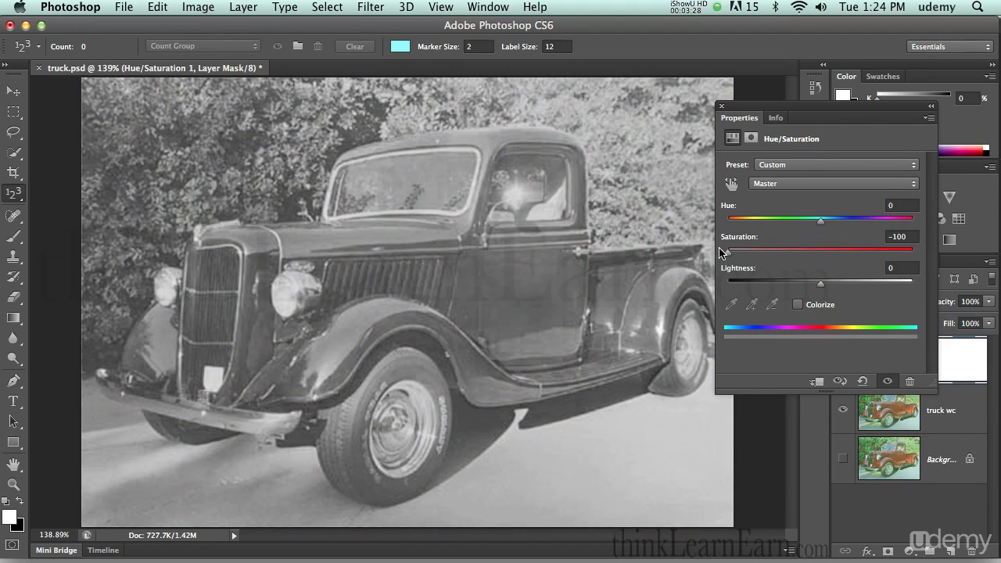
pyautogui.click(724, 107)
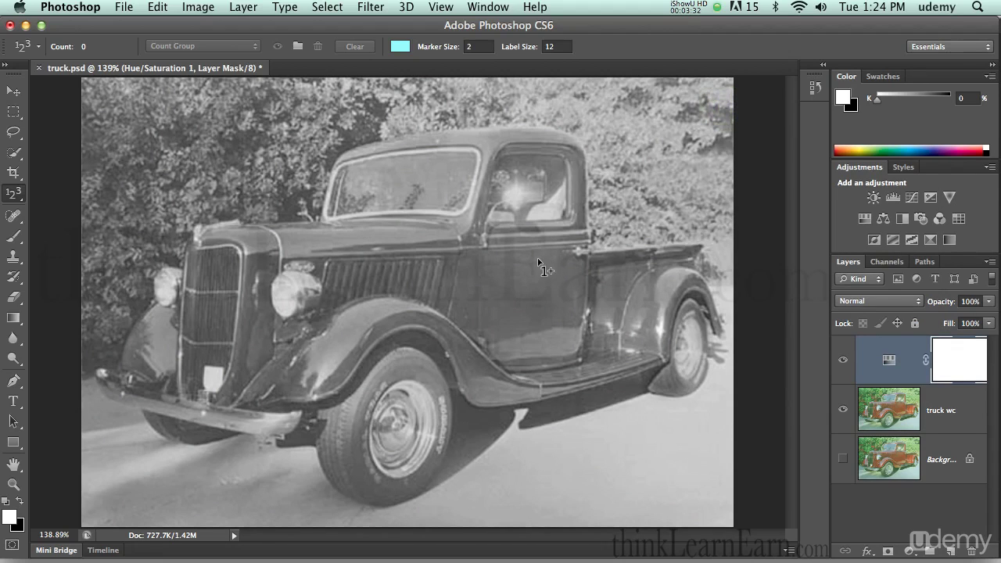
# Step: Reopen the Hue/Saturation adjustment layer's settings and set its saturation to -47
pyautogui.doubleClick(890, 356)
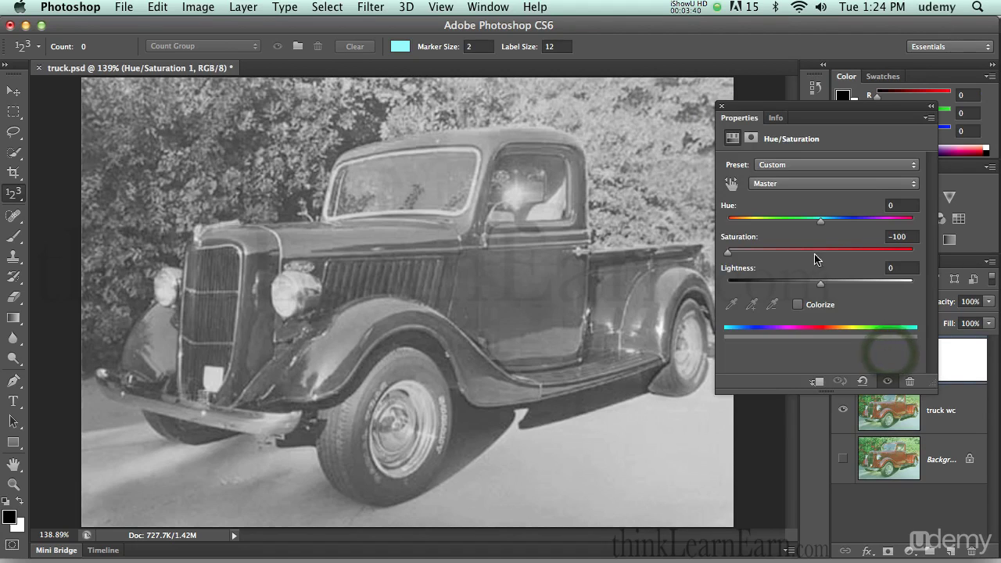
pyautogui.moveTo(727, 254); pyautogui.dragTo(778, 257)
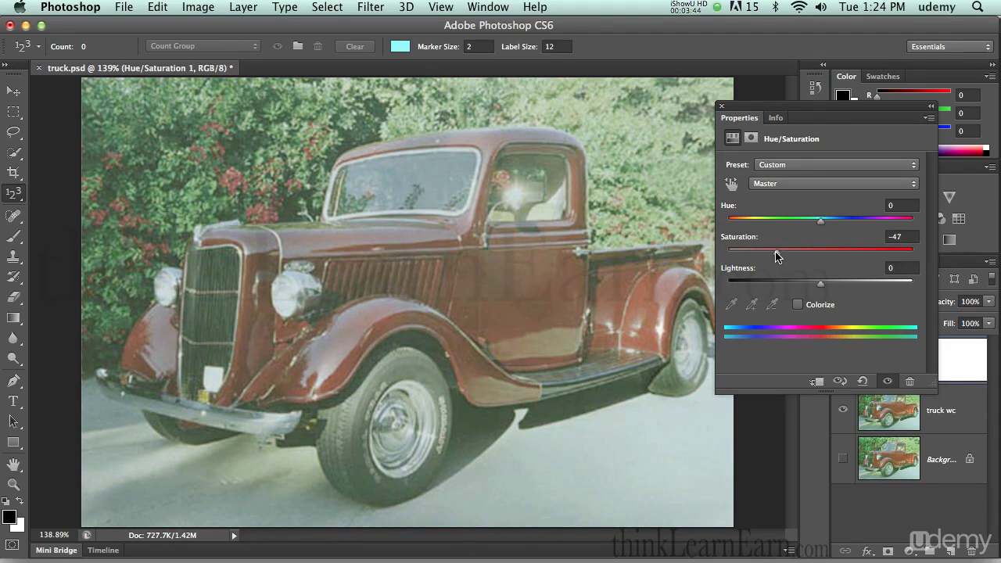
pyautogui.click(722, 107)
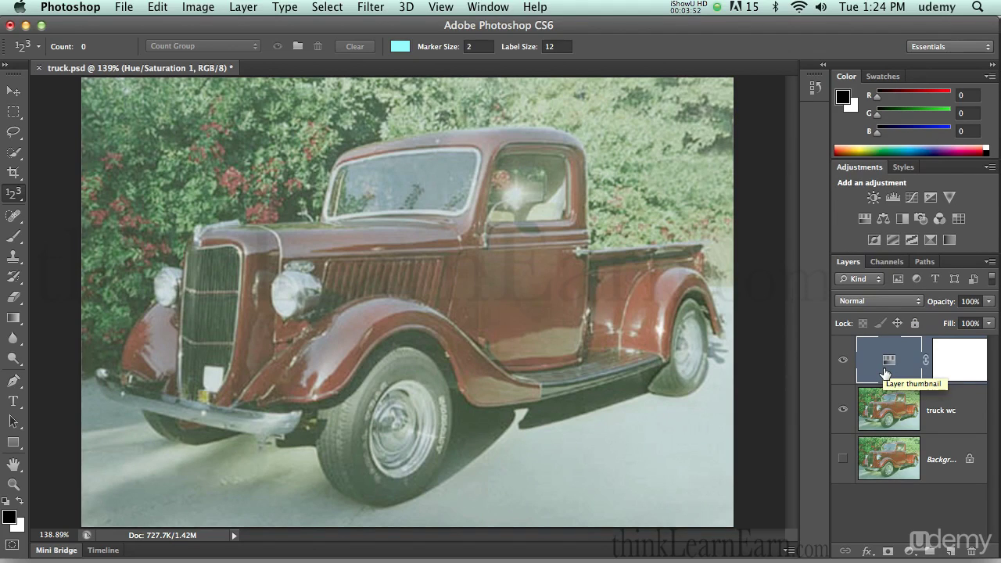
# Step: Toggle the Hue/Saturation layer's visibility to compare the image, delete that layer, and select the truck wc layer
pyautogui.click(844, 362)
pyautogui.click(844, 362)
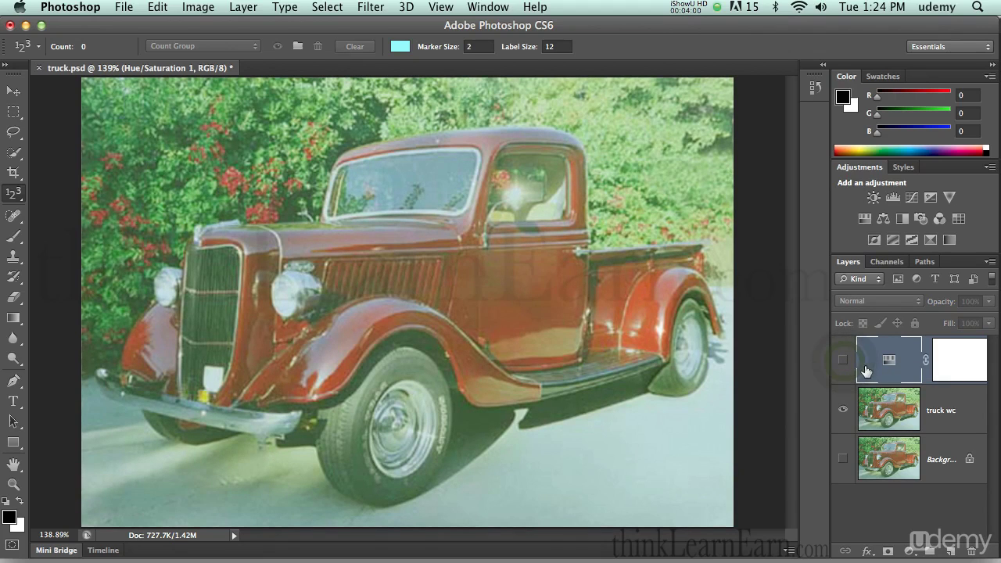
pyautogui.moveTo(865, 360); pyautogui.dragTo(971, 550)
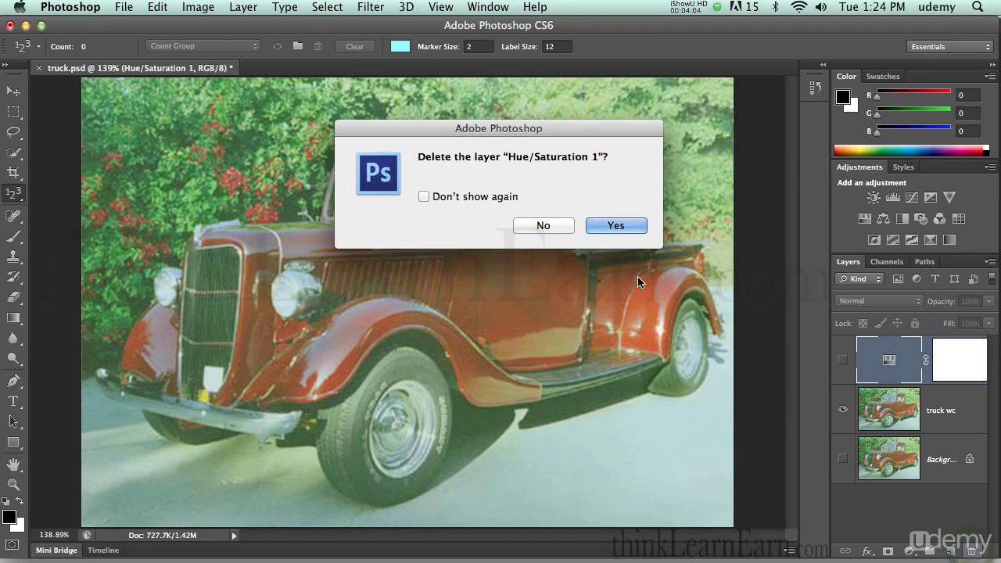
pyautogui.click(612, 226)
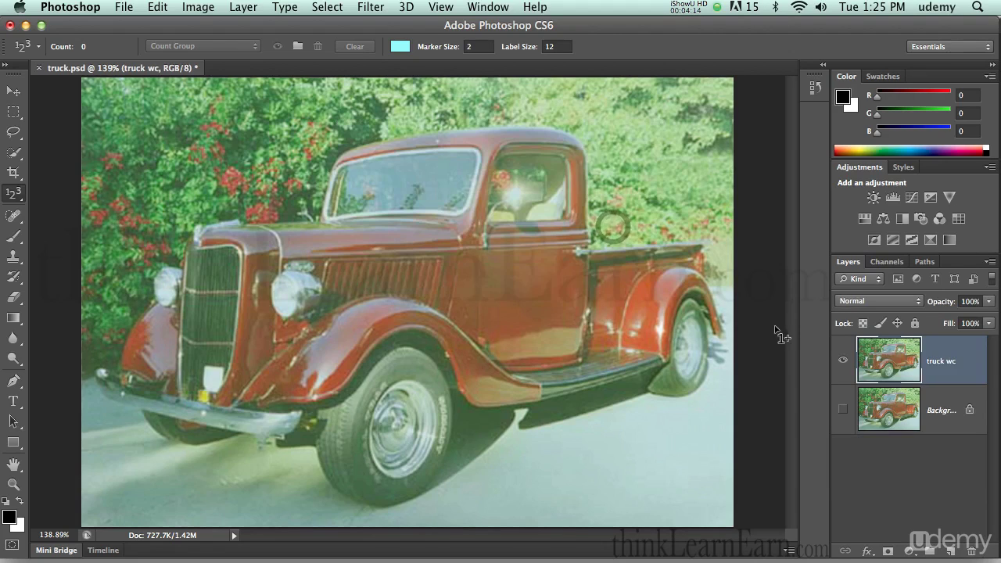
pyautogui.click(938, 357)
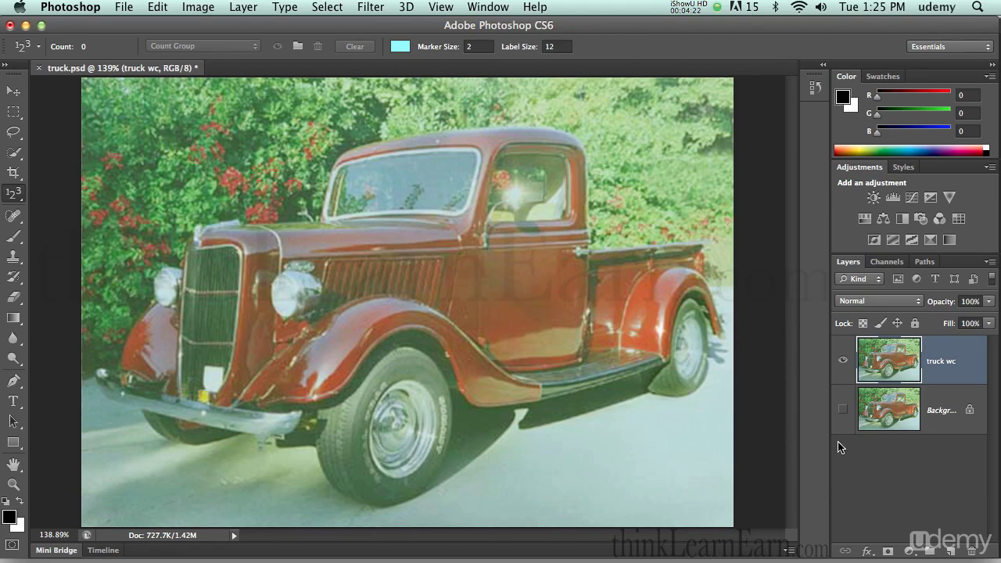
# Step: Add a Threshold adjustment layer above the truck wc layer and lower its threshold level to 53
pyautogui.moveTo(934, 352); pyautogui.dragTo(943, 417)
pyautogui.click(911, 552)
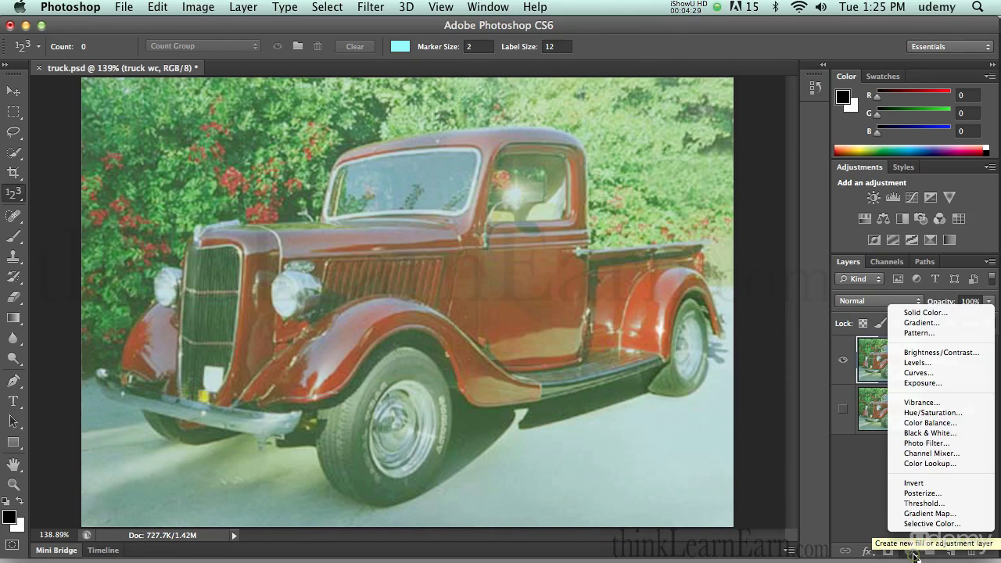
pyautogui.click(919, 509)
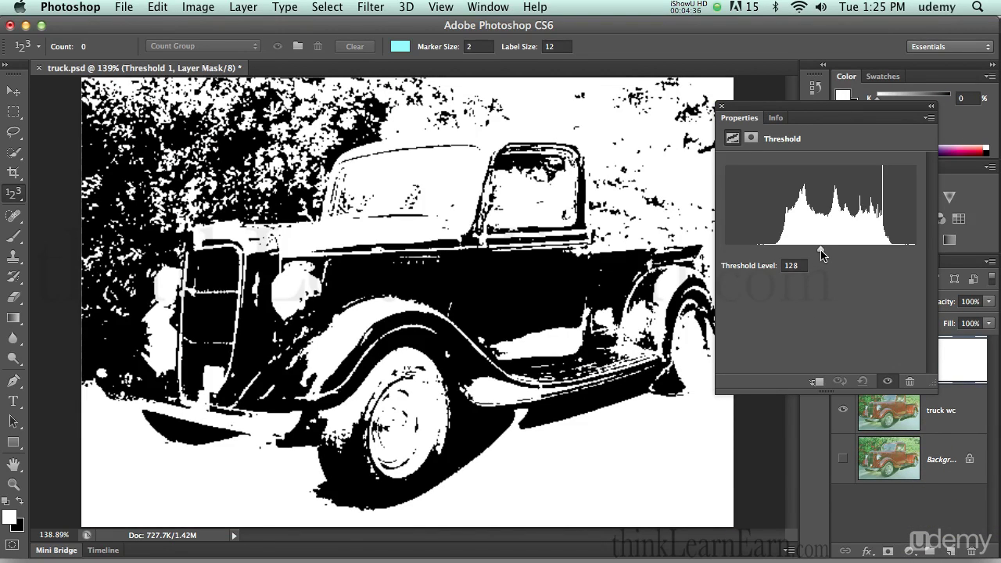
pyautogui.moveTo(822, 252); pyautogui.dragTo(764, 244)
pyautogui.moveTo(788, 109); pyautogui.dragTo(850, 91)
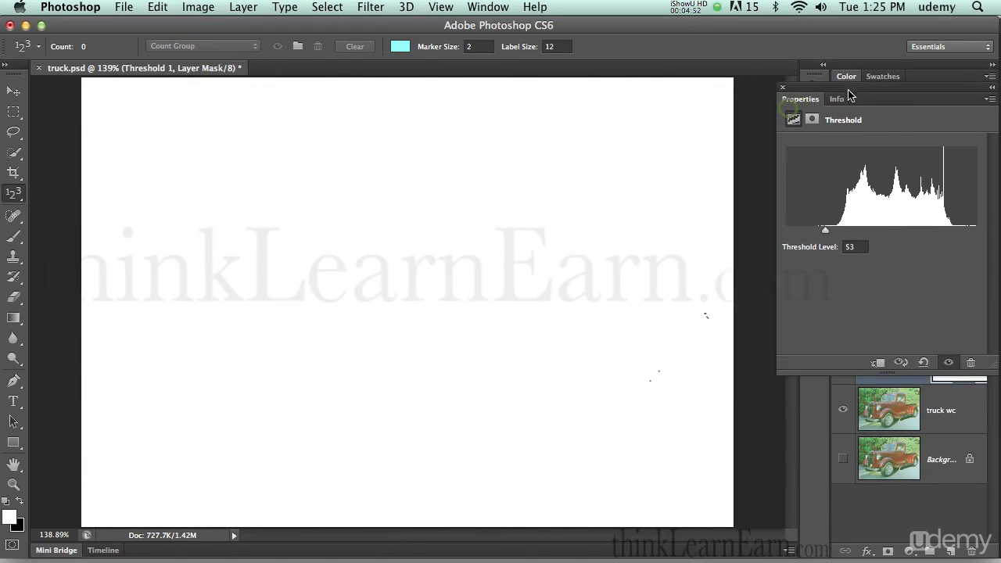
# Step: Set the threshold level to 65 and place a count marker on the darkest pixels beside the truck's rear wheel
pyautogui.press('super')
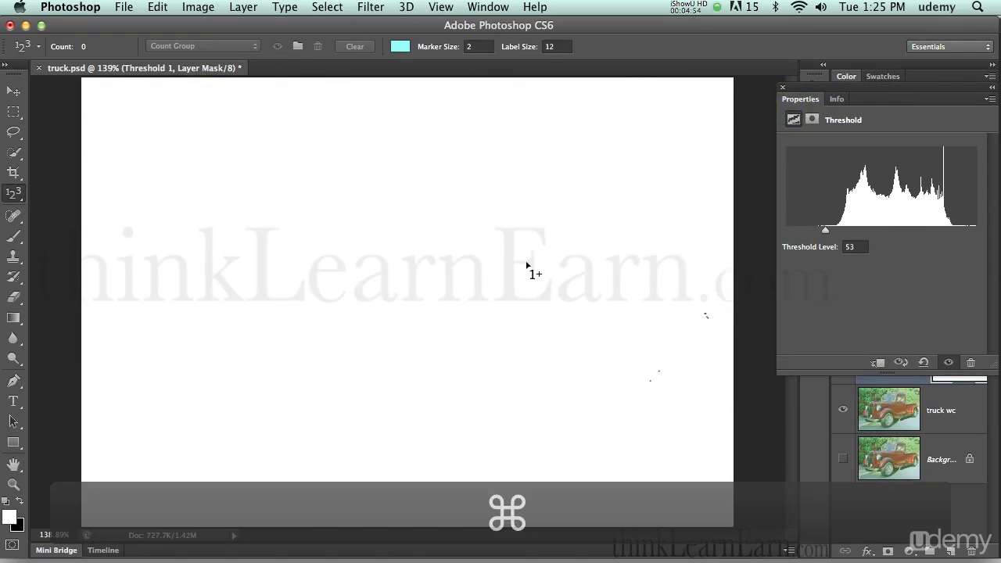
pyautogui.press('super+equal')
pyautogui.press('super+equal')
pyautogui.press('super+equal')
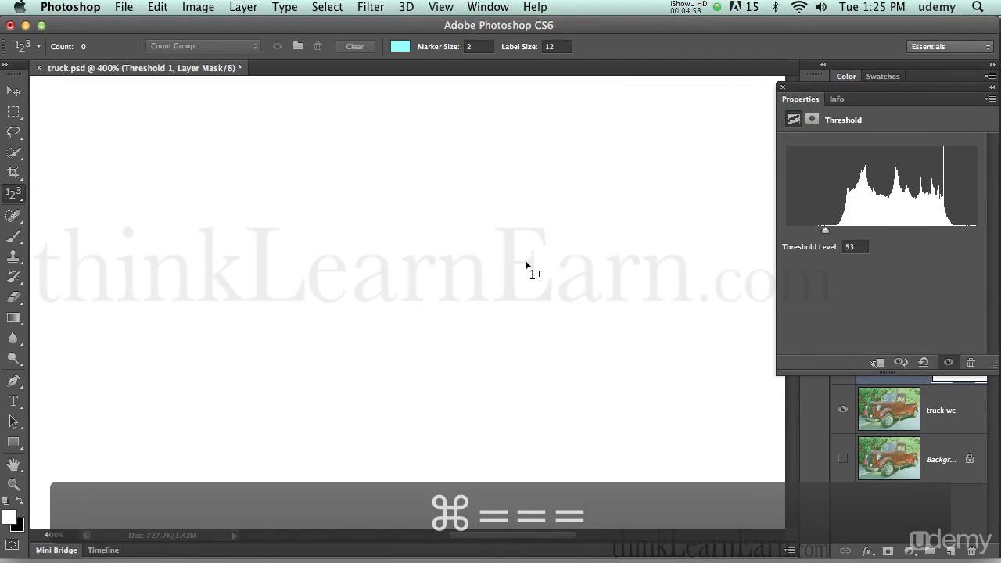
pyautogui.press('space')
pyautogui.moveTo(680, 375); pyautogui.dragTo(588, 321)
pyautogui.moveTo(826, 231); pyautogui.dragTo(834, 233)
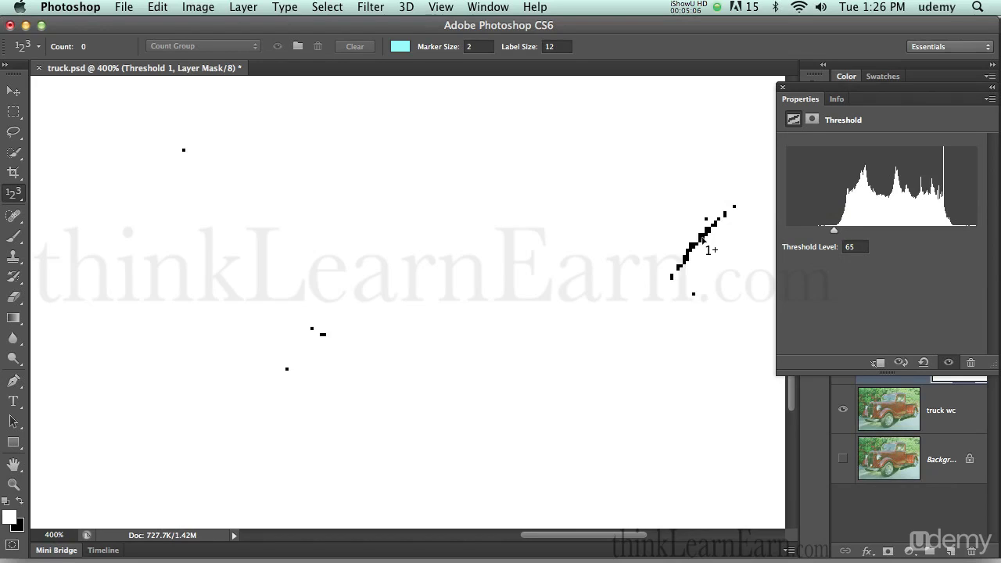
pyautogui.click(702, 239)
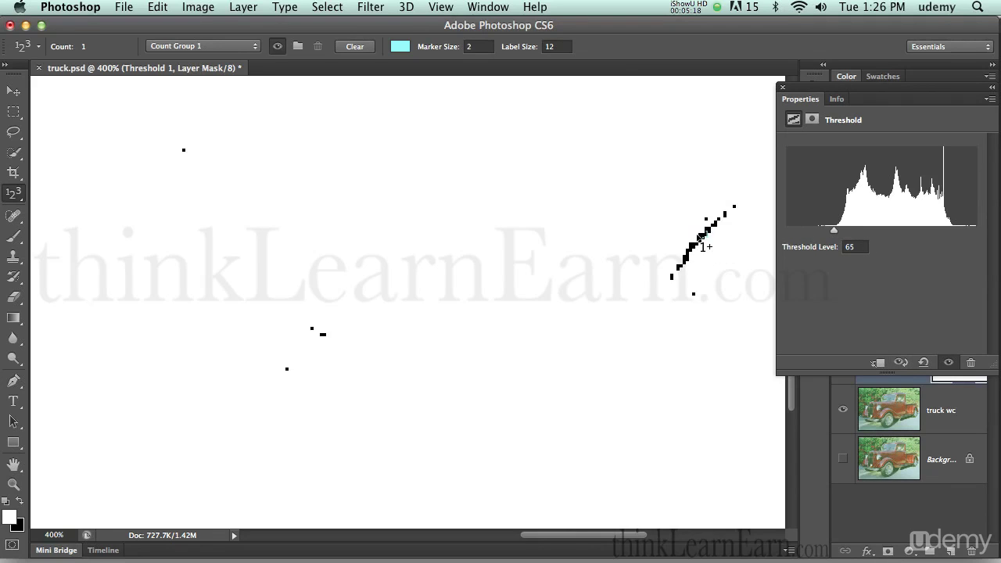
# Step: Vary the threshold level around the marked dark pixels, raising it to 62 and lowering it to 58
pyautogui.moveTo(836, 235); pyautogui.dragTo(829, 236)
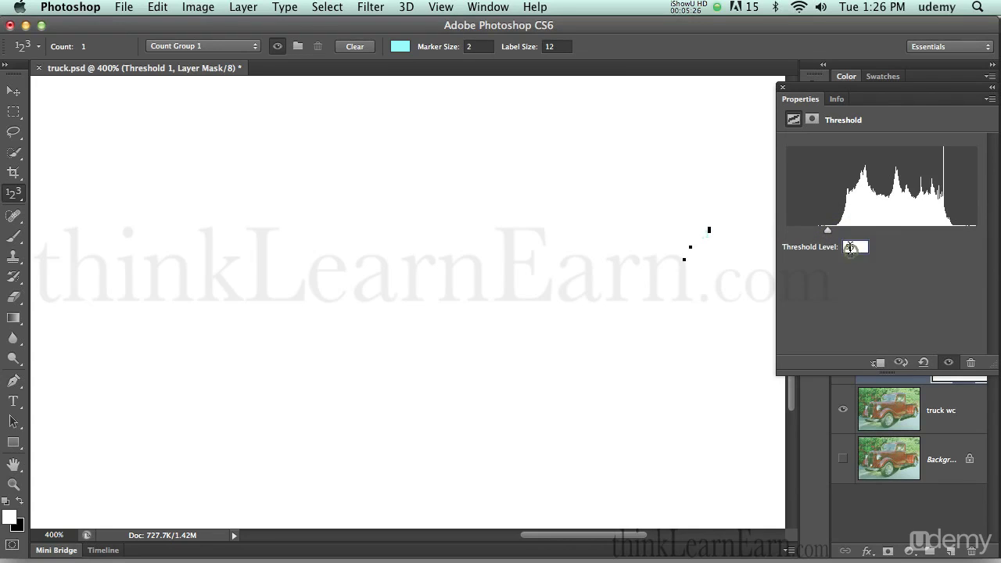
pyautogui.doubleClick(854, 247)
pyautogui.press('Up')
pyautogui.press('Up')
pyautogui.press('Up')
pyautogui.press('Up')
pyautogui.press('Up')
pyautogui.press('Up')
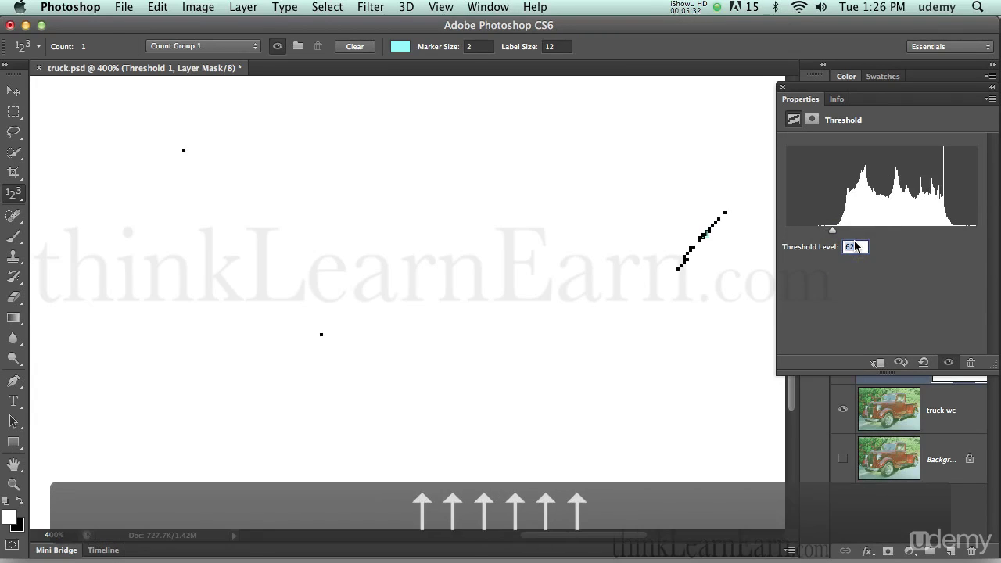
pyautogui.press('Down')
pyautogui.press('Down')
pyautogui.press('Down')
pyautogui.press('Down')
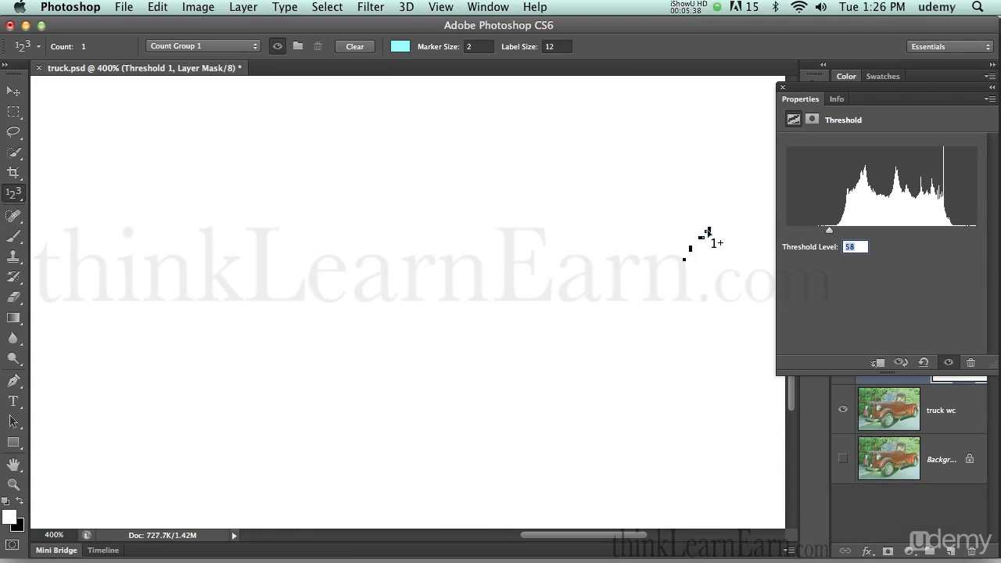
# Step: Raise the threshold level to 163, fit the whole image in view, and lower the level to 137
pyautogui.moveTo(830, 228); pyautogui.dragTo(907, 228)
pyautogui.press('super')
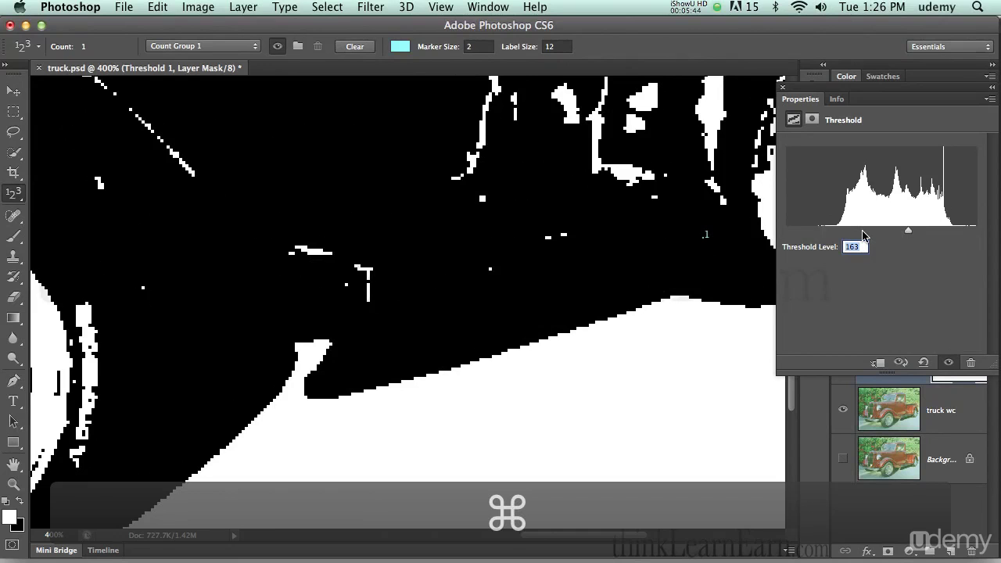
pyautogui.press('super+0')
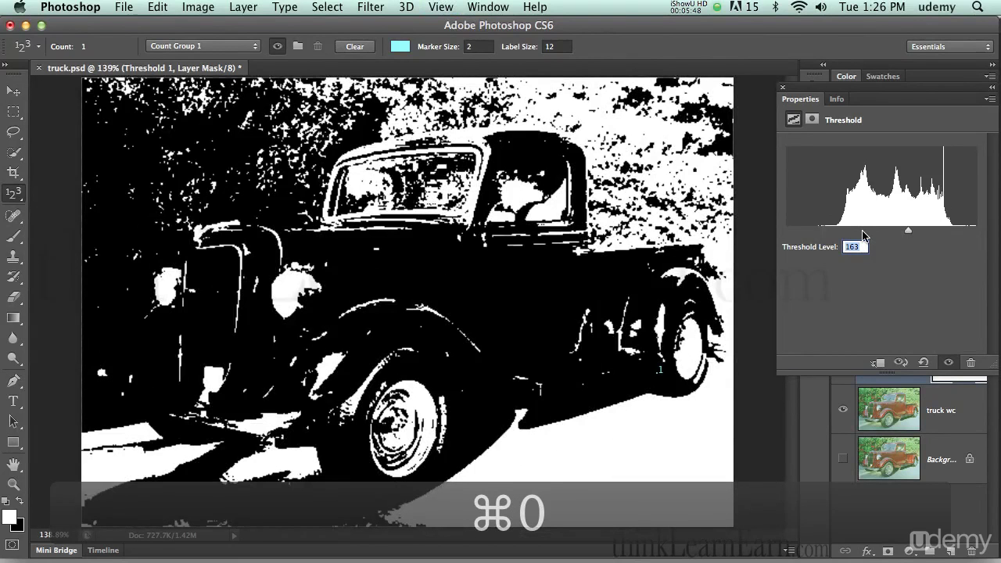
pyautogui.moveTo(909, 229); pyautogui.dragTo(888, 236)
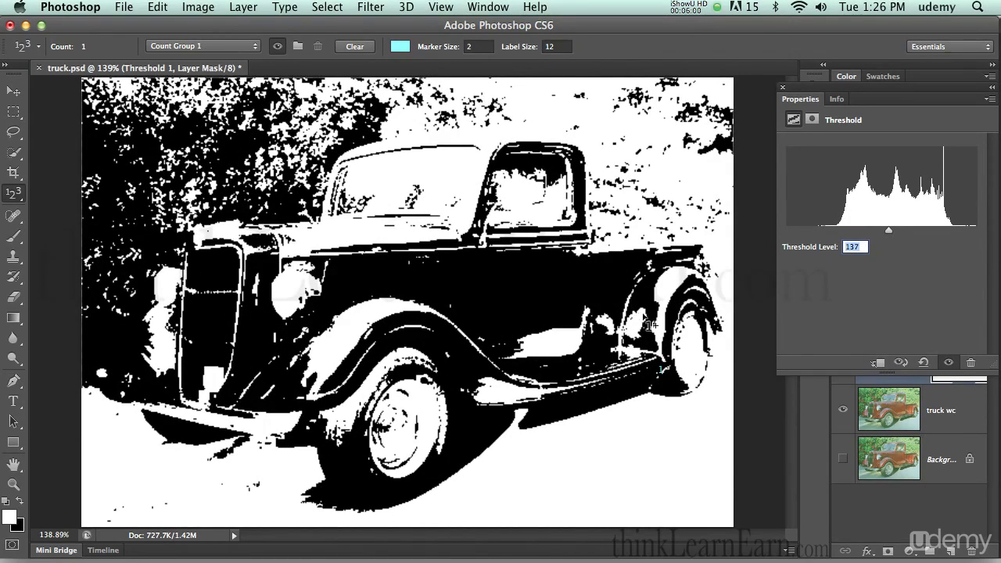
# Step: Raise the threshold level to 239 to isolate the brightest pixels near the rear fender
pyautogui.moveTo(890, 235); pyautogui.dragTo(959, 236)
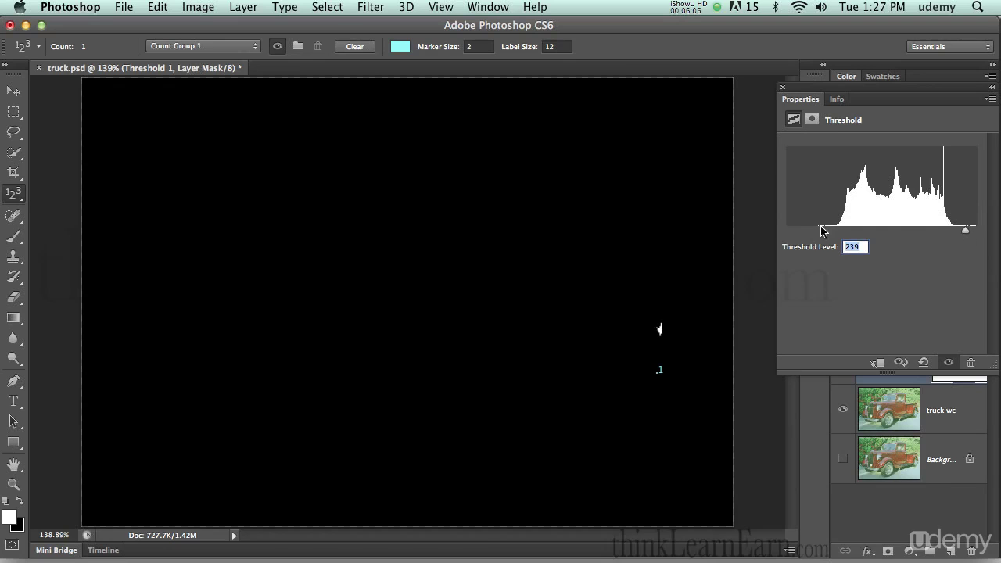
pyautogui.press('super')
pyautogui.press('super+equal')
pyautogui.press('super+equal')
pyautogui.press('space')
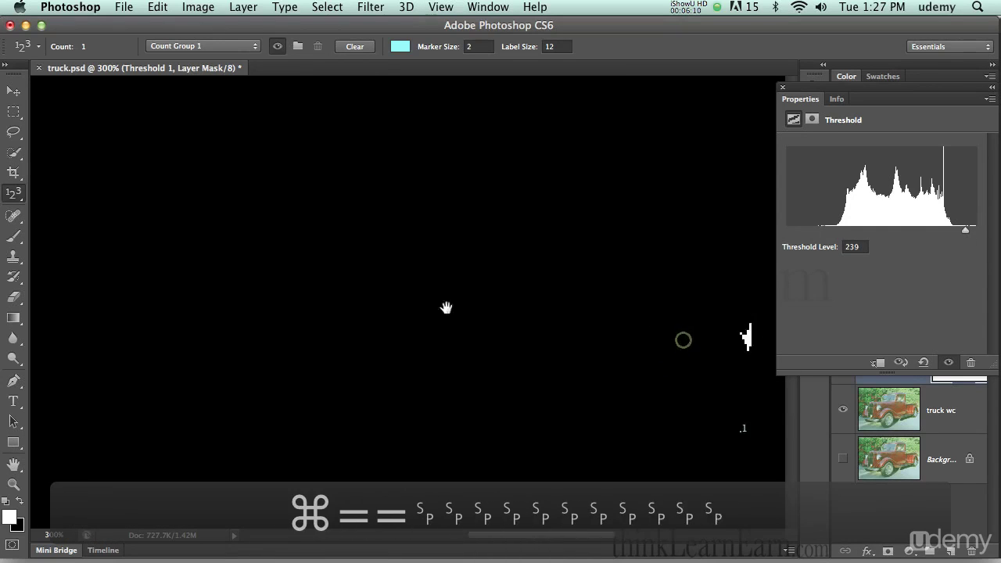
pyautogui.moveTo(446, 307); pyautogui.dragTo(398, 305)
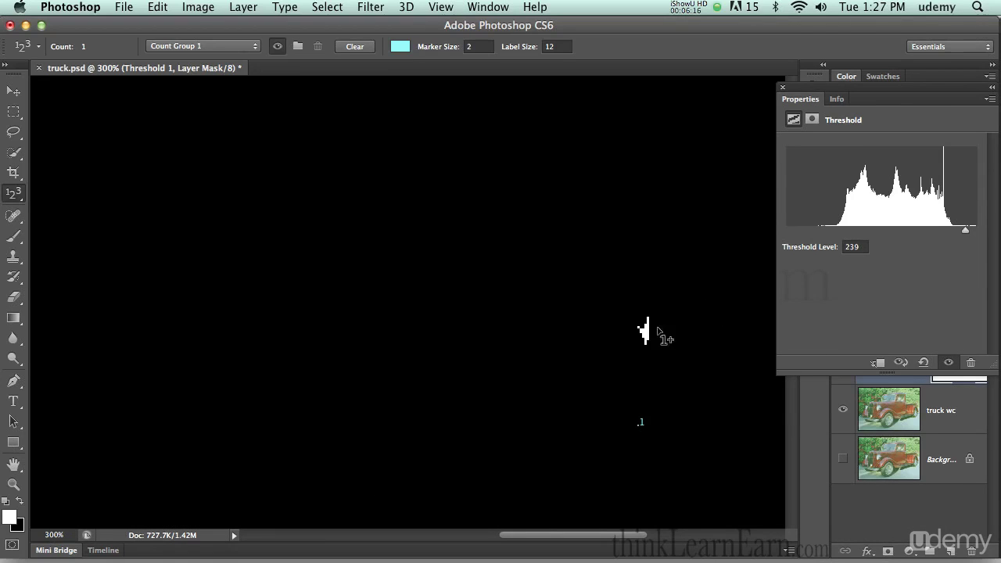
# Step: Fine-tune the threshold level to 247 and place a second count marker on the remaining white pixels
pyautogui.click(865, 247)
pyautogui.press('Up')
pyautogui.press('Up')
pyautogui.press('Up')
pyautogui.press('Up')
pyautogui.press('Up')
pyautogui.press('Up')
pyautogui.press('Up')
pyautogui.press('Up')
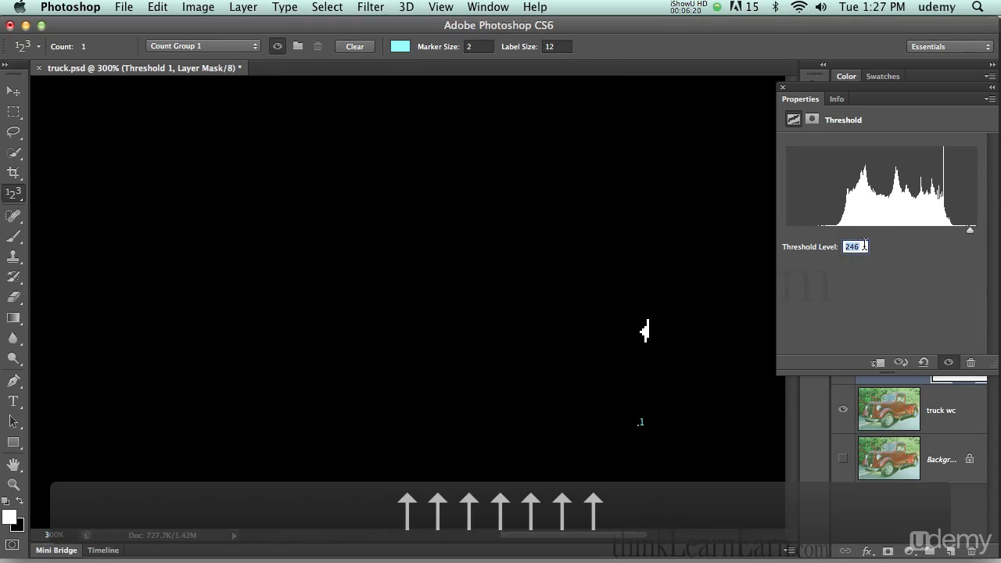
pyautogui.click(646, 335)
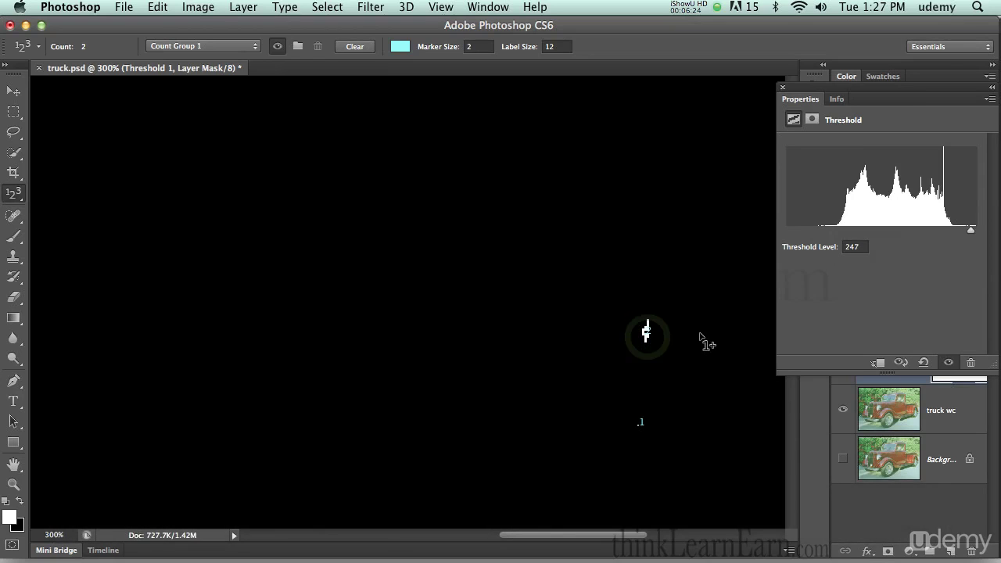
# Step: Close the Threshold settings, fit the image in view, hide the Threshold layer, and select the truck wc layer
pyautogui.click(783, 87)
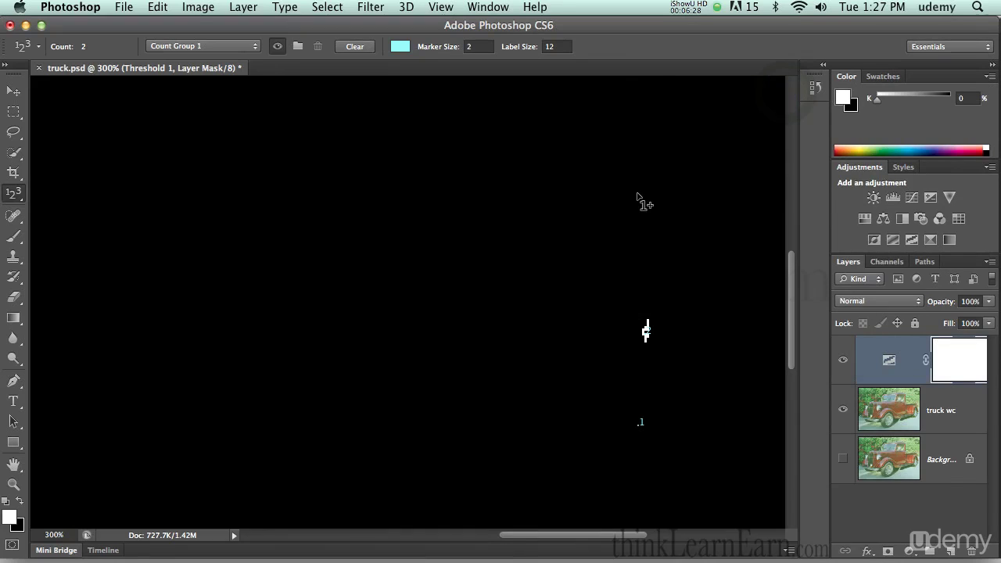
pyautogui.press('super')
pyautogui.press('super+0')
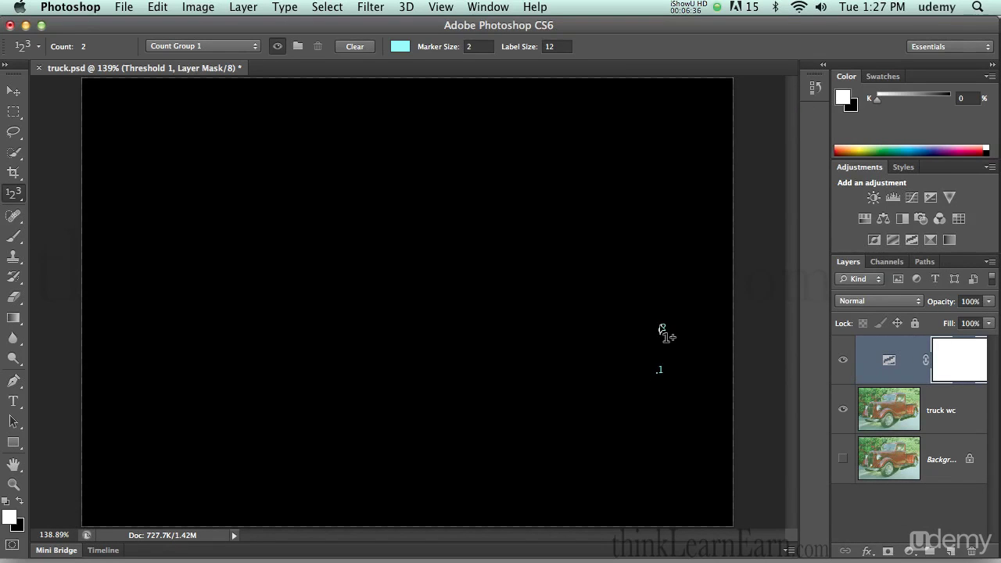
pyautogui.click(884, 410)
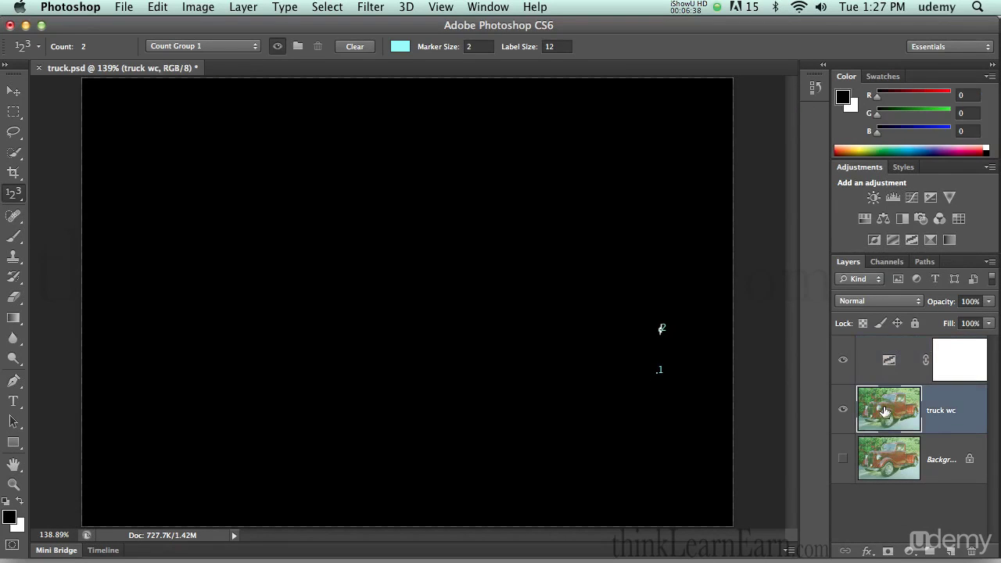
pyautogui.click(843, 362)
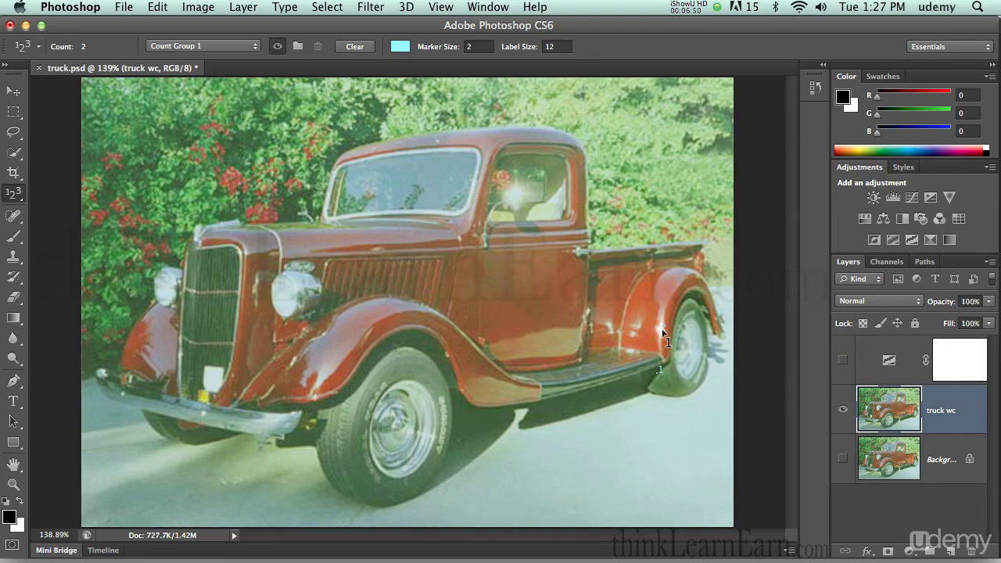
pyautogui.click(906, 410)
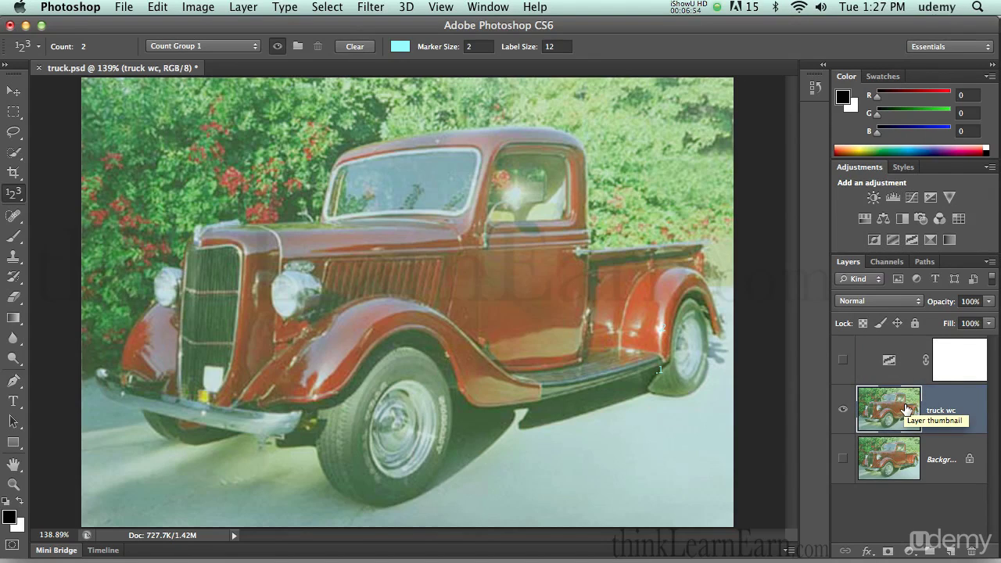
pyautogui.click(207, 9)
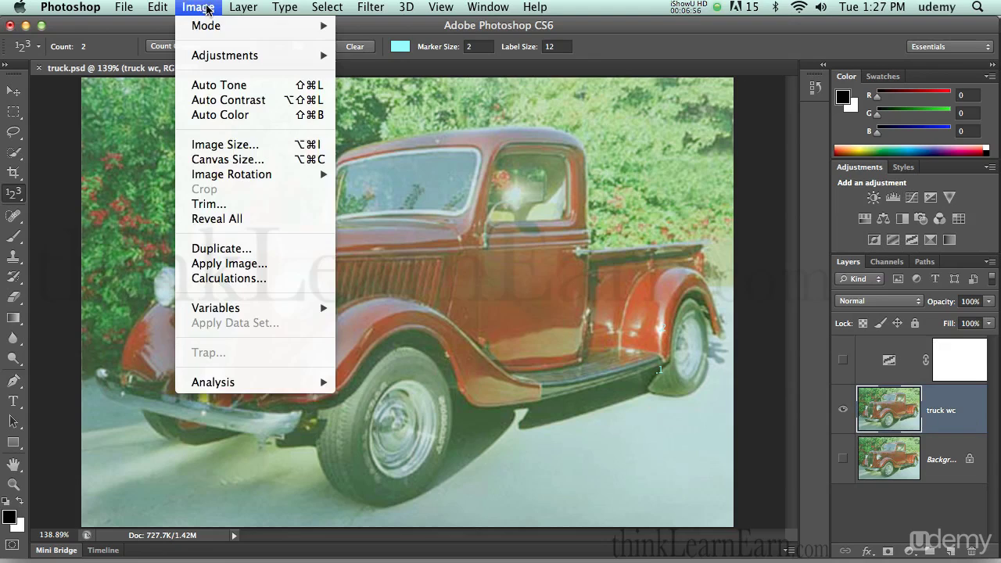
pyautogui.moveTo(329, 62)
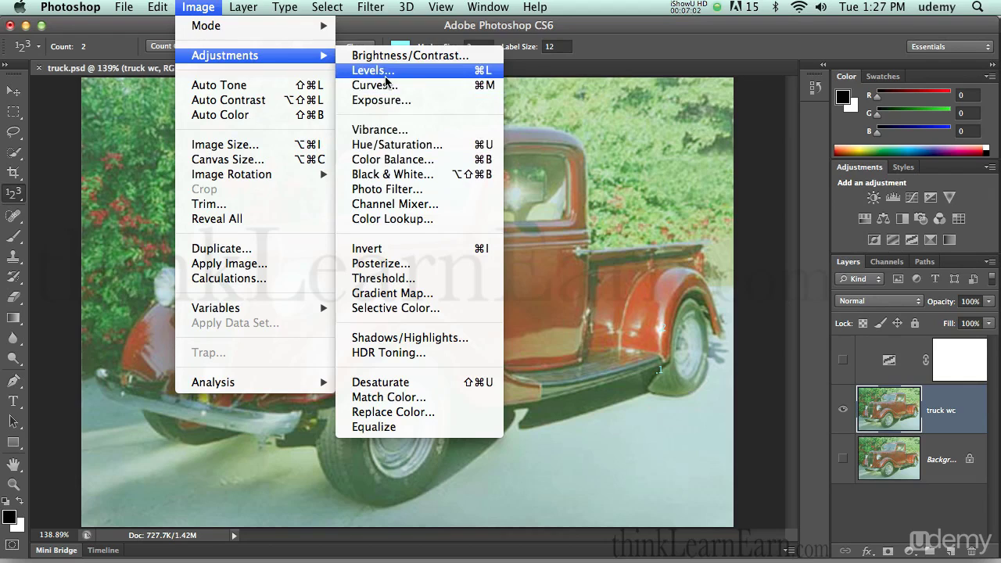
pyautogui.click(210, 9)
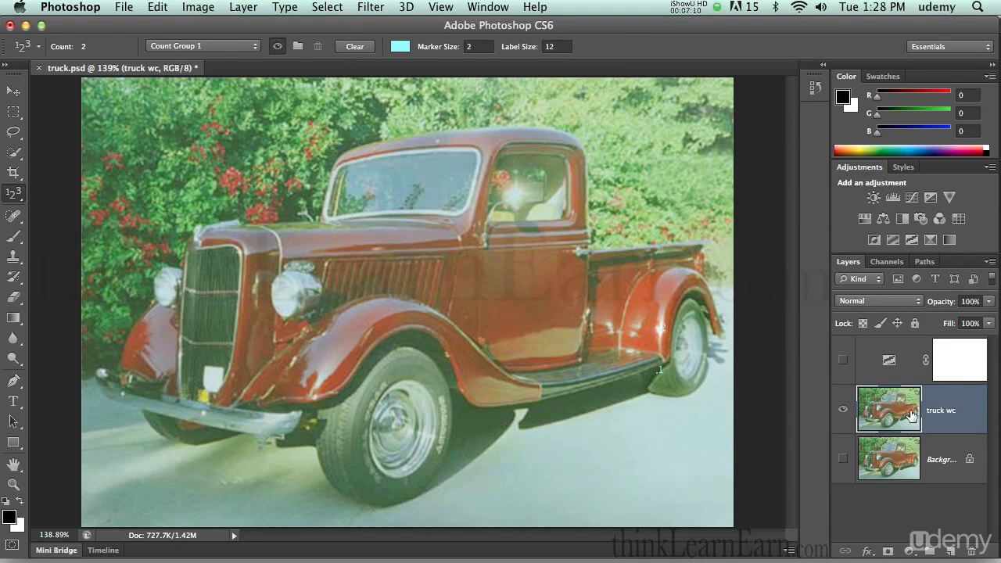
# Step: Add a Levels adjustment layer directly above the truck wc layer
pyautogui.click(910, 551)
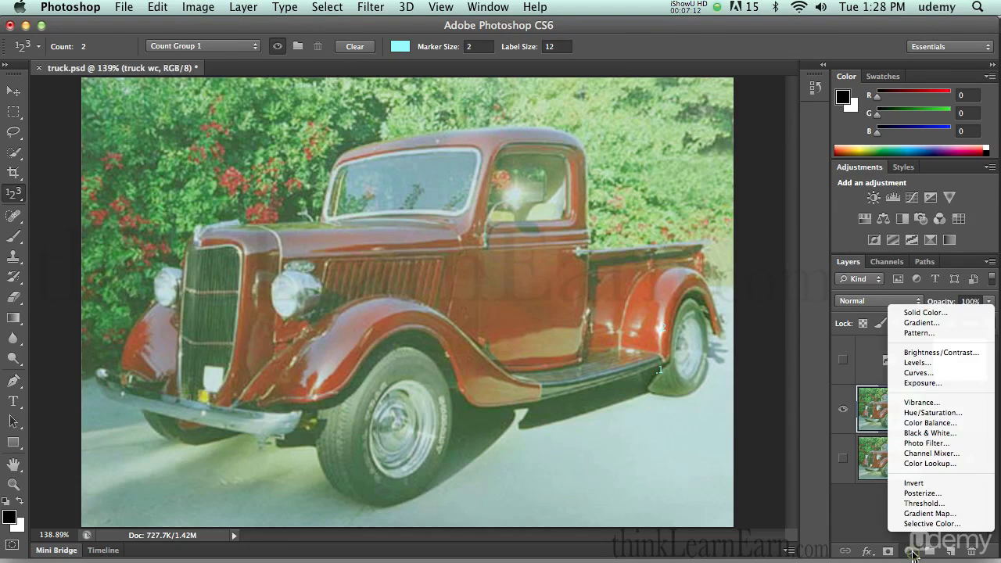
pyautogui.click(921, 363)
pyautogui.moveTo(817, 89); pyautogui.dragTo(670, 85)
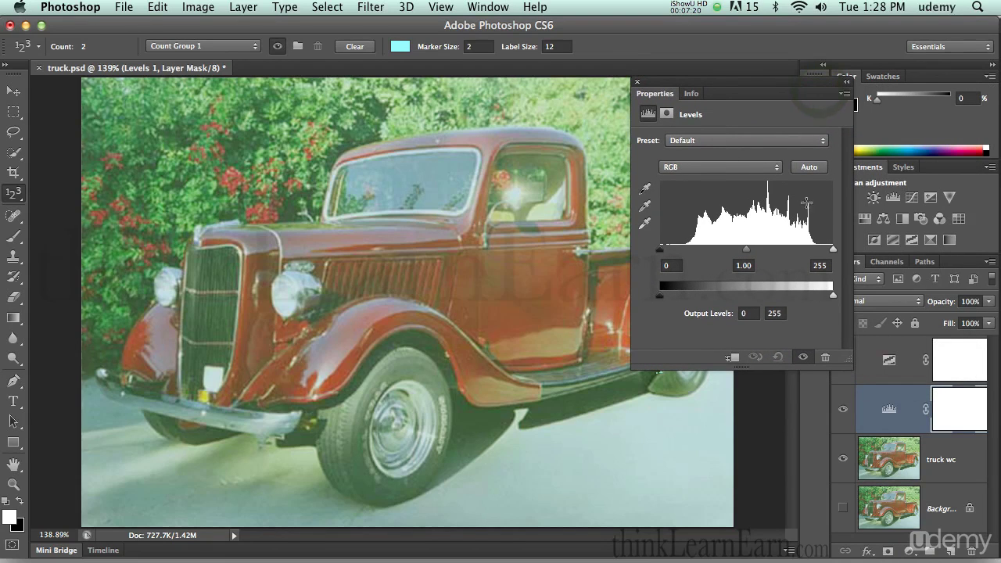
# Step: Set the Levels white point by sampling the image at count marker 2 on the rear fender
pyautogui.click(651, 189)
pyautogui.click(645, 224)
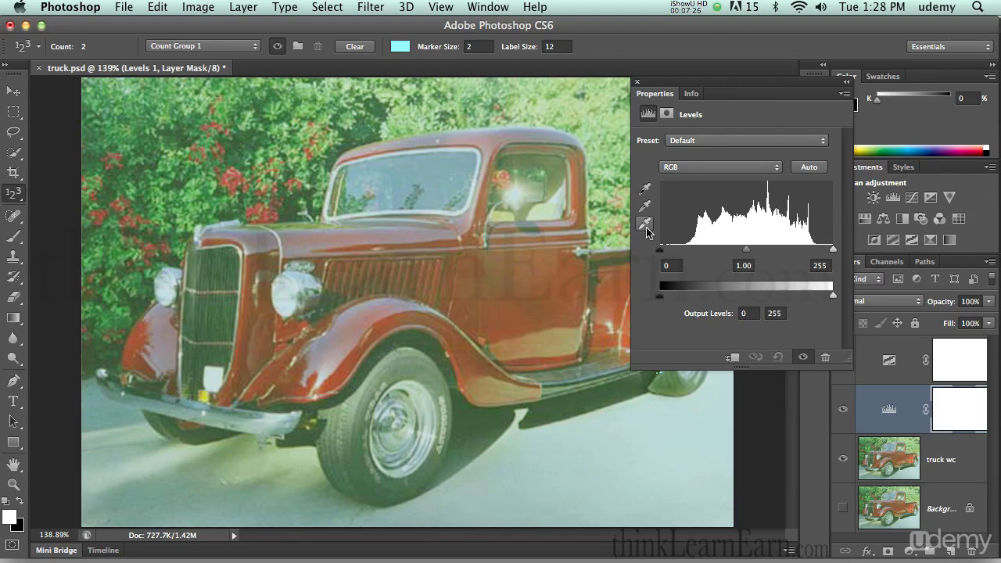
pyautogui.click(646, 190)
pyautogui.moveTo(697, 84); pyautogui.dragTo(797, 80)
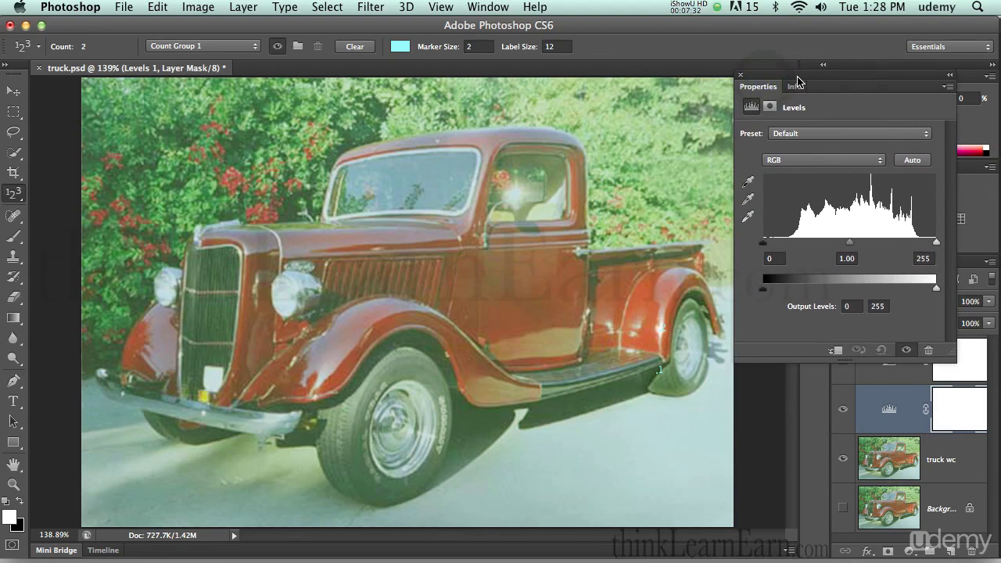
pyautogui.click(749, 217)
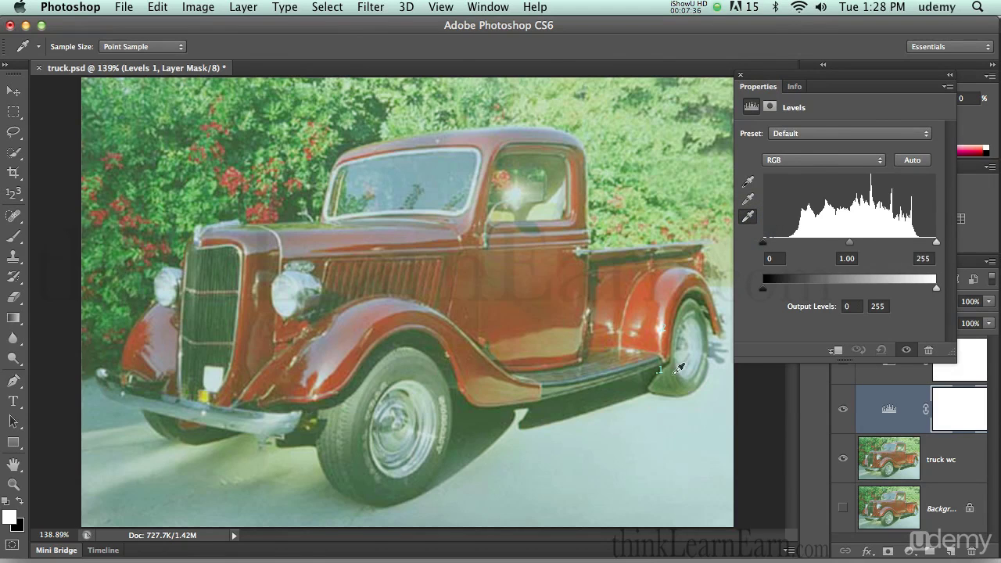
pyautogui.click(664, 324)
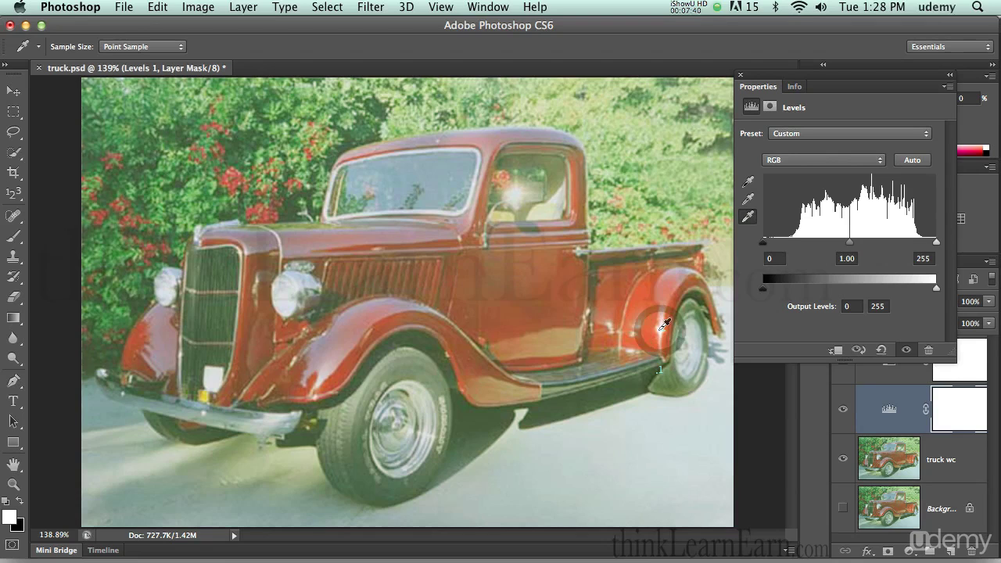
# Step: Set the Levels black point by sampling the image at count marker 1 beside the rear wheel
pyautogui.click(748, 183)
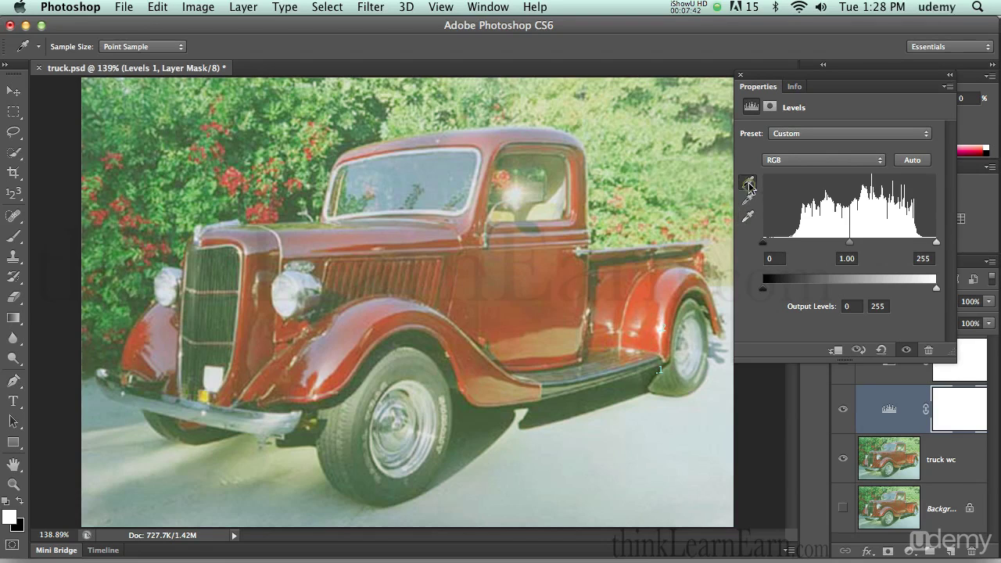
pyautogui.click(662, 366)
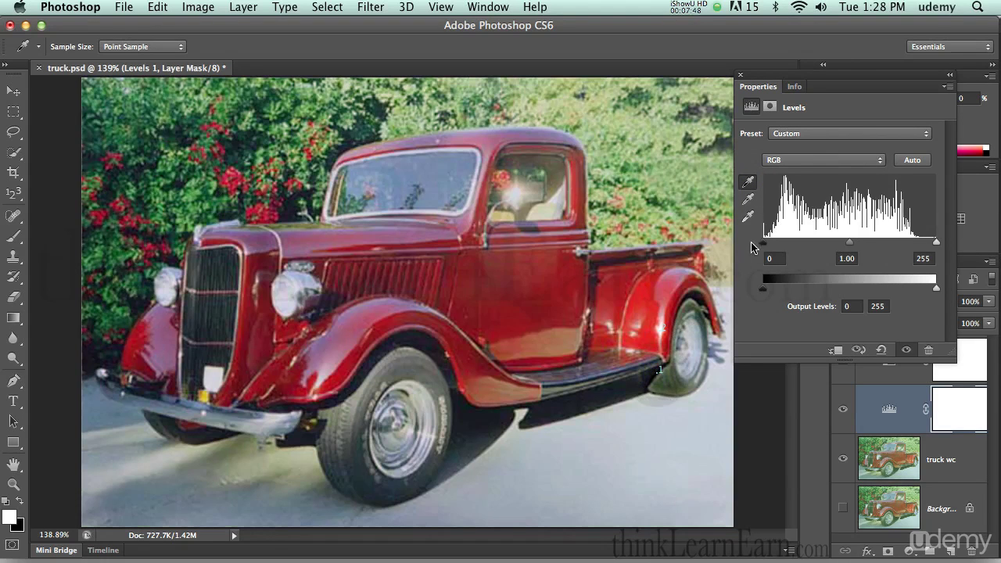
pyautogui.press('super+minus')
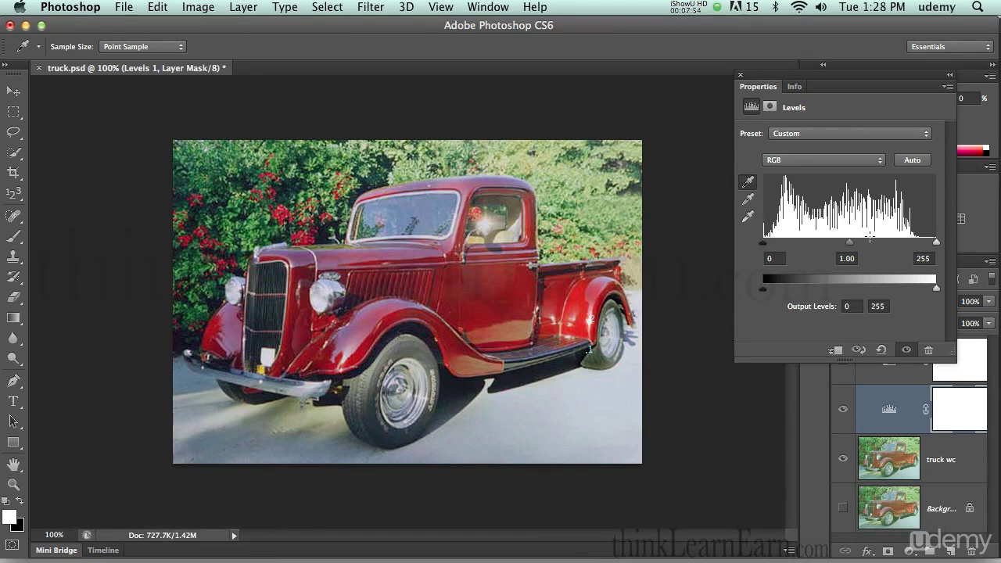
# Step: Set the Levels midtone input to 0.92 and switch to the Move tool
pyautogui.moveTo(850, 248); pyautogui.dragTo(855, 246)
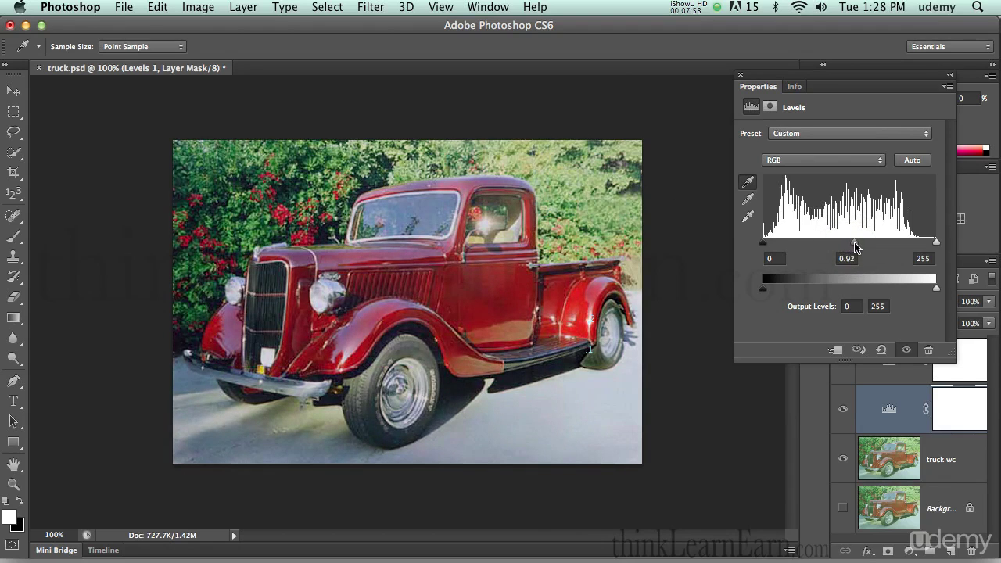
pyautogui.press('v')
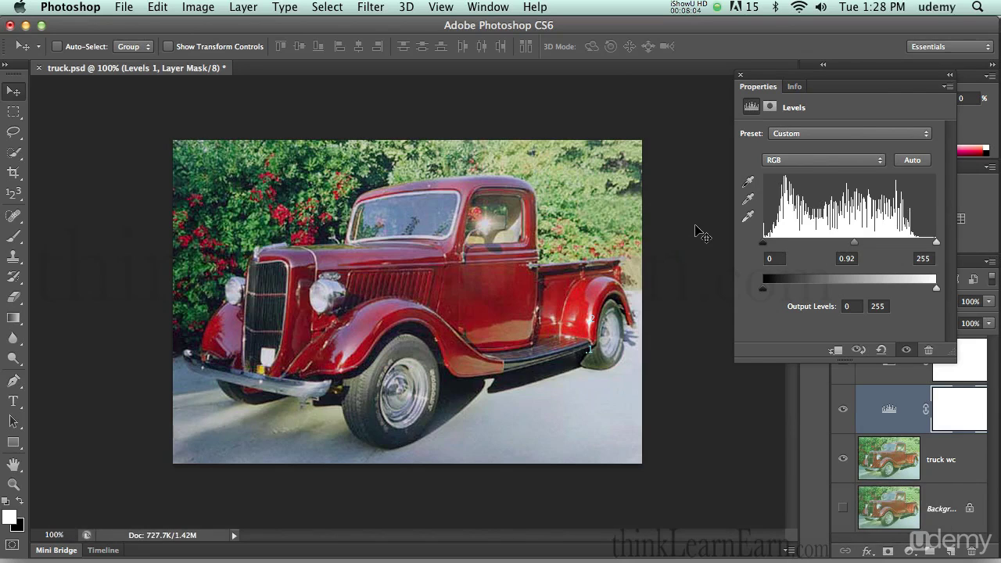
# Step: Compare the truck photo before and after the Levels correction in full-screen view by repeatedly undoing and redoing the adjustment
pyautogui.press('f')
pyautogui.press('f')
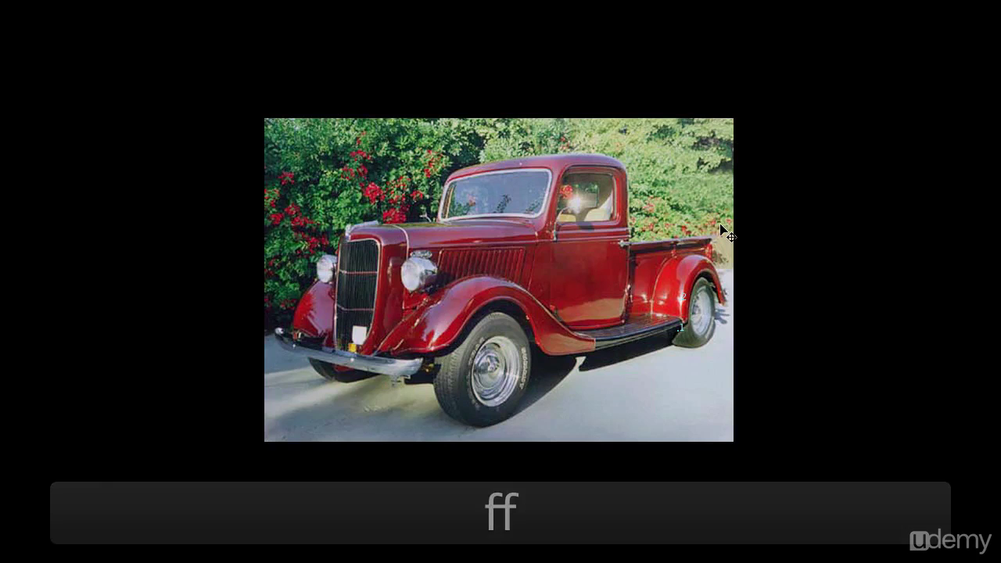
pyautogui.press('super')
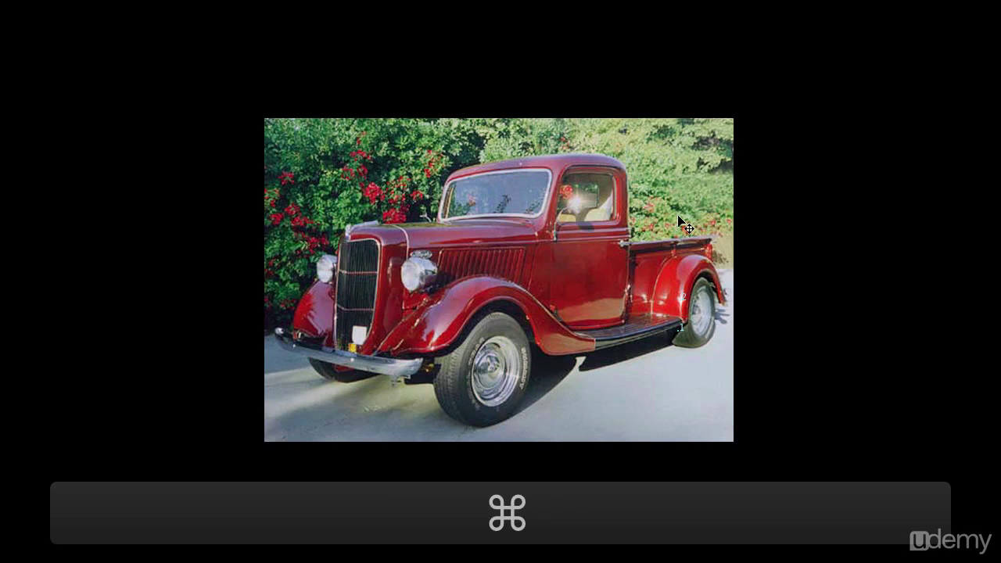
pyautogui.press('super+z')
pyautogui.press('super+alt+z')
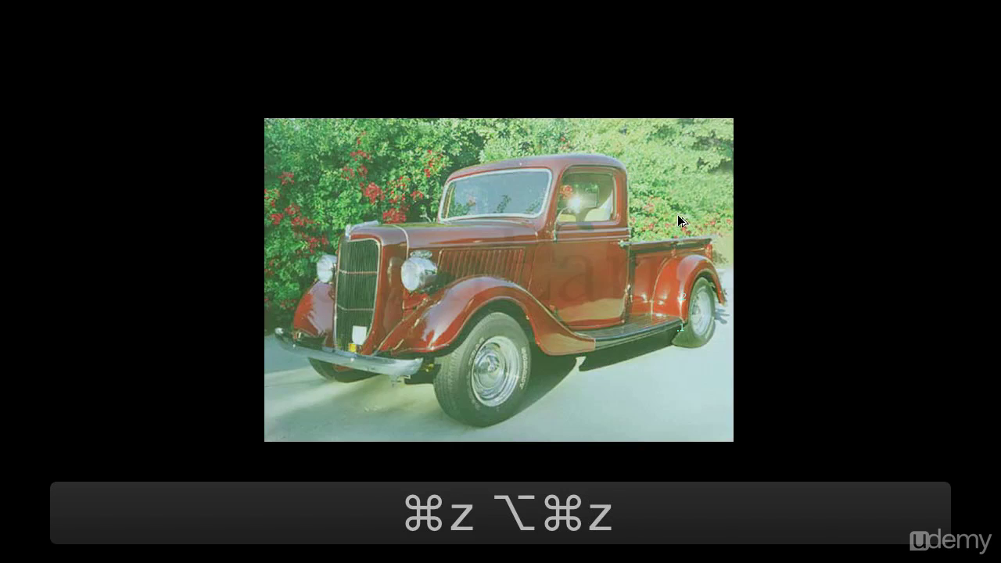
pyautogui.press('super')
pyautogui.press('super+shift')
pyautogui.press('super+z')
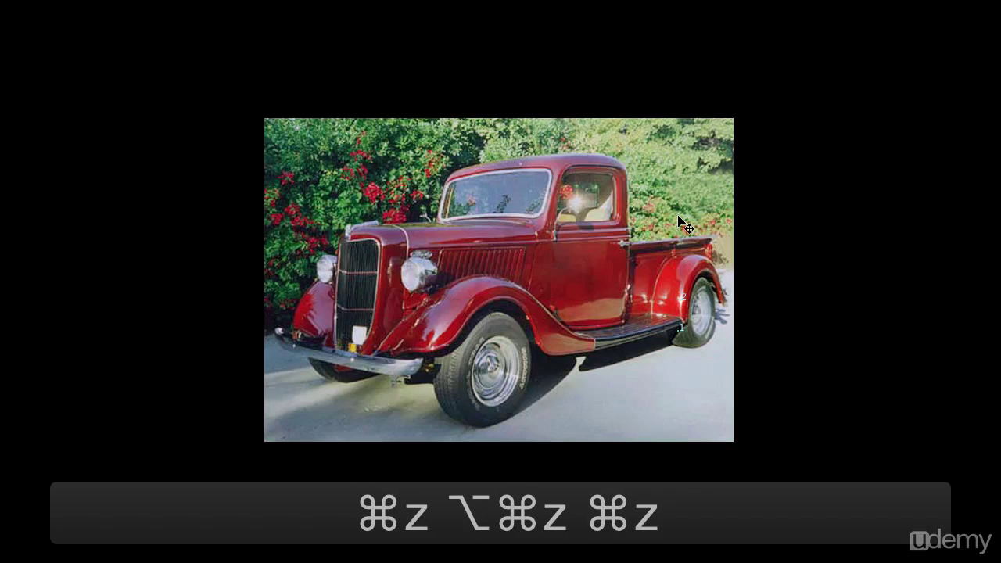
pyautogui.press('super+z')
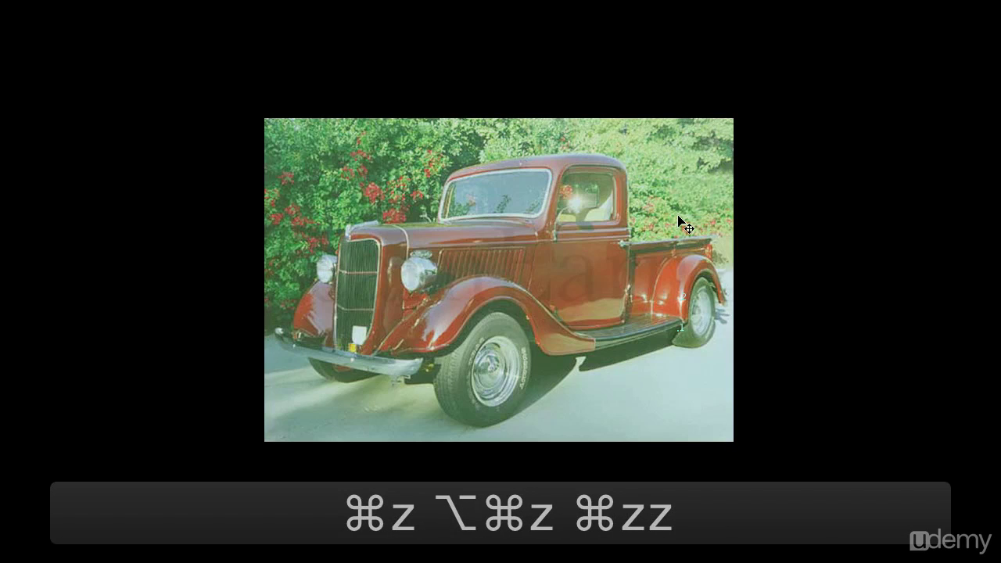
pyautogui.press('super+z')
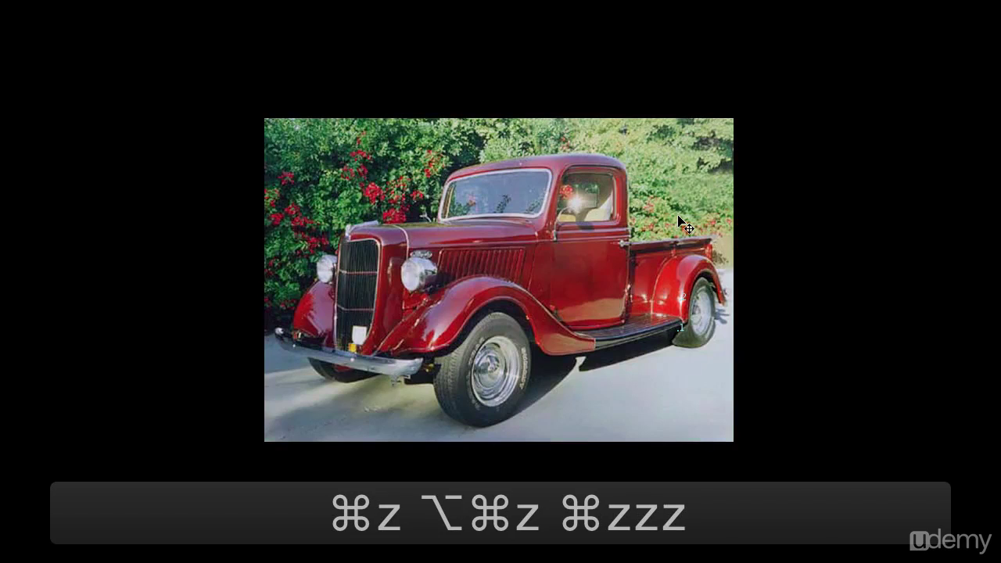
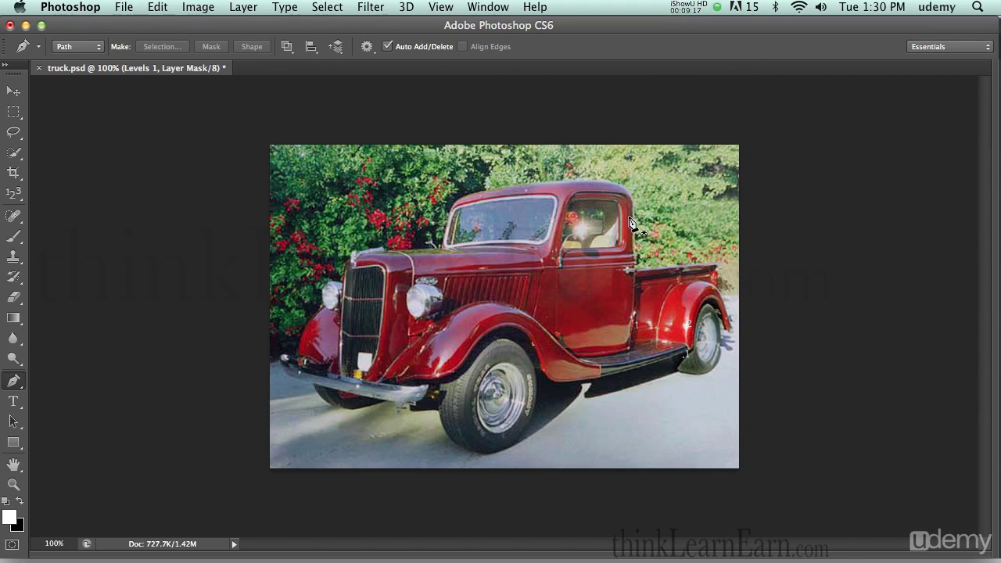
# Step: Bring back the hidden panels, select the truck wc layer, close the Properties panel, and hide the Levels adjustment layer
pyautogui.press('Tab')
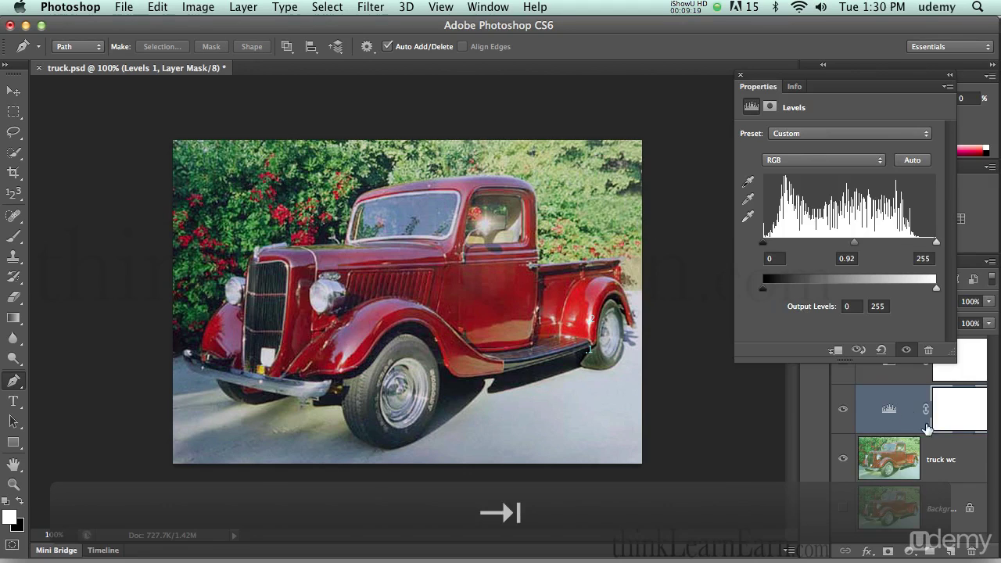
pyautogui.click(930, 460)
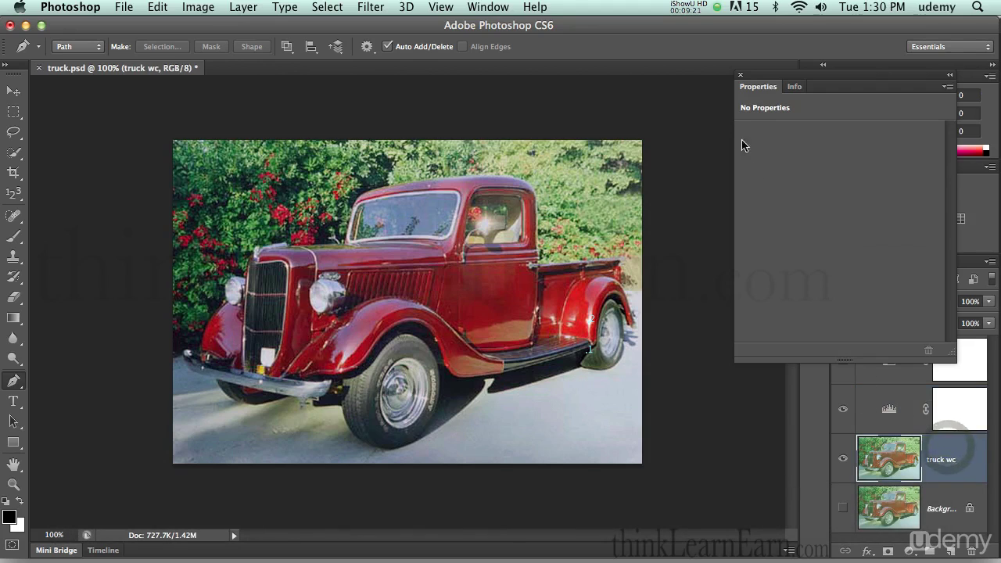
pyautogui.click(740, 76)
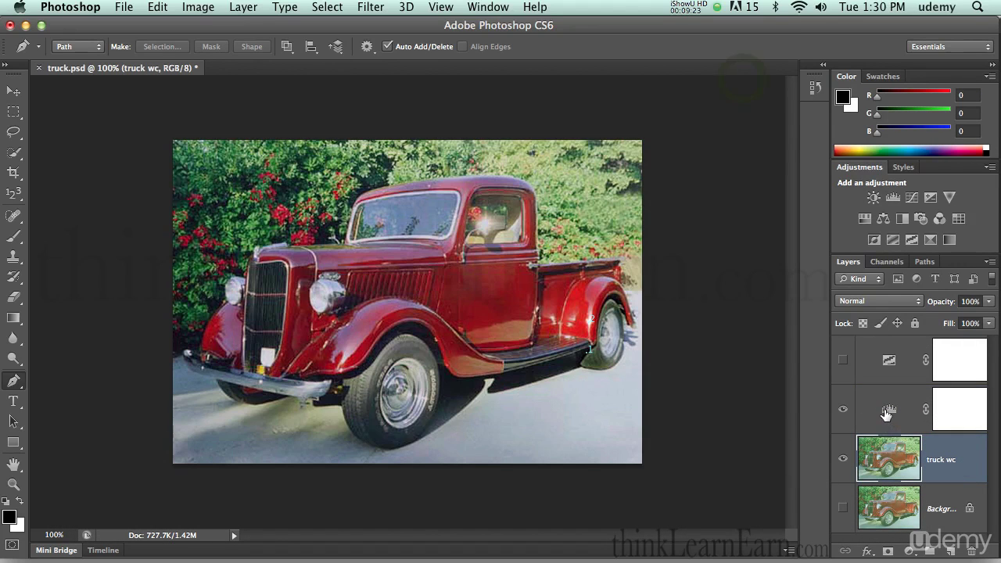
pyautogui.click(843, 409)
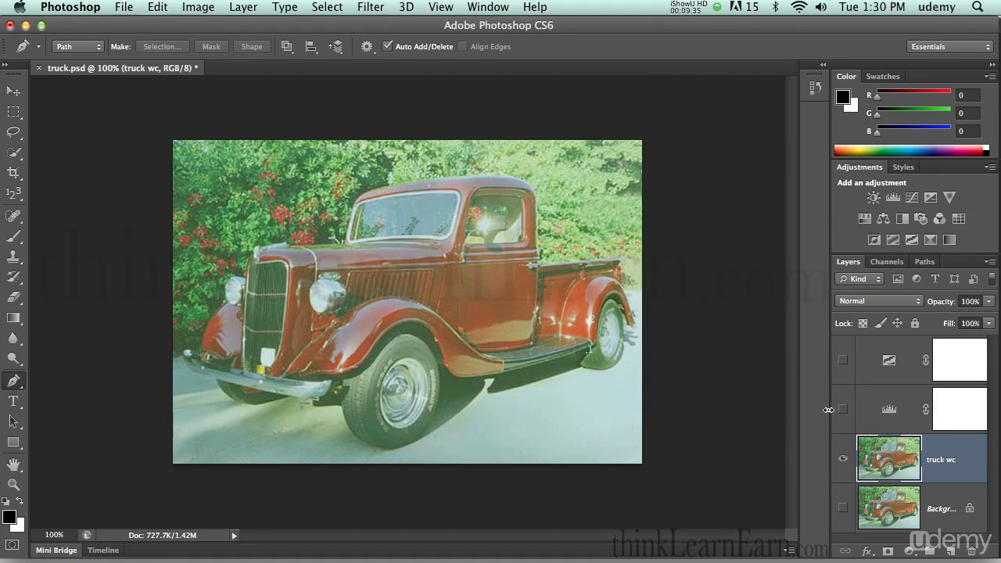
# Step: Open a direct Levels adjustment on the truck wc layer and sample its white point at count marker 2 on the rear fender
pyautogui.click(207, 10)
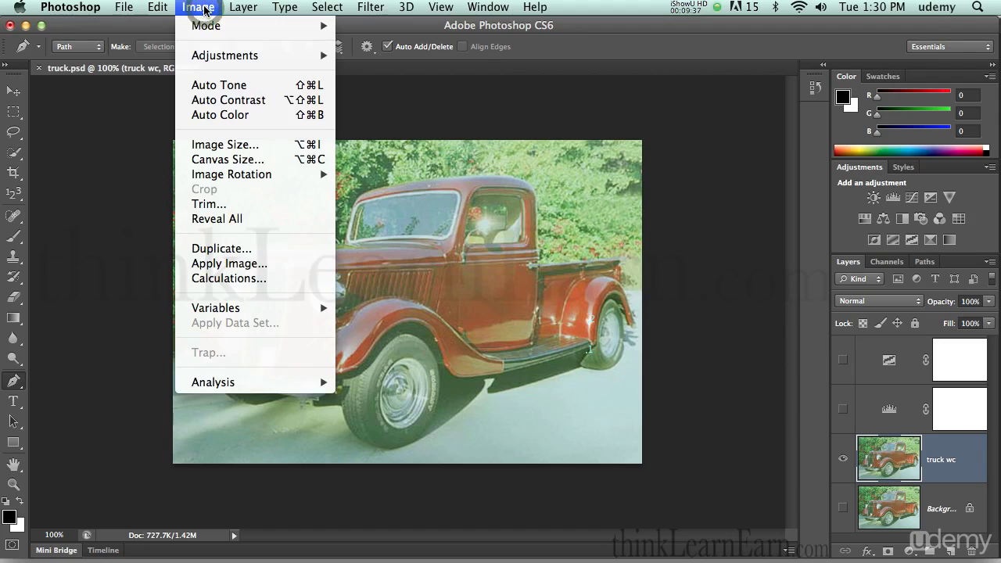
pyautogui.moveTo(214, 57)
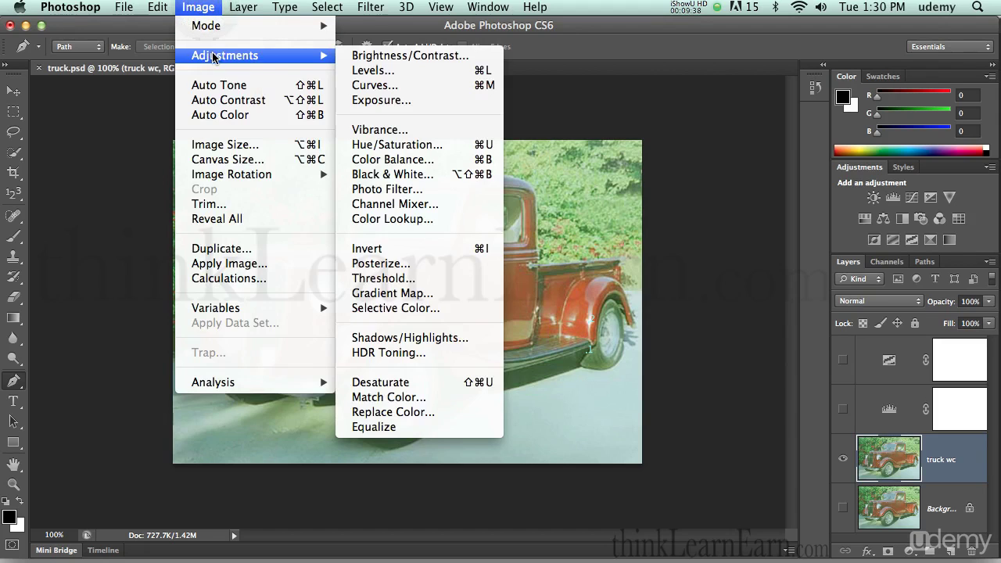
pyautogui.click(368, 72)
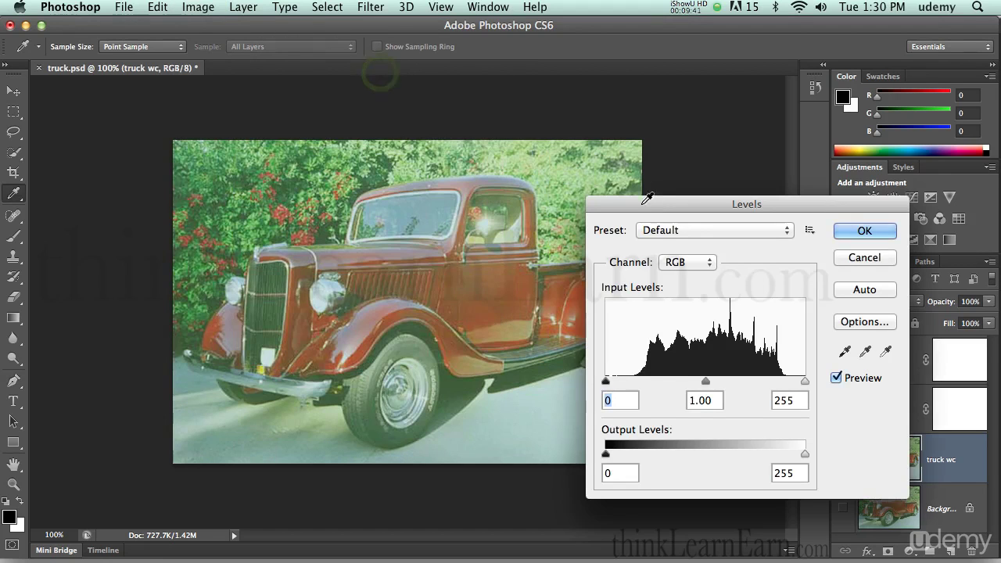
pyautogui.moveTo(661, 209); pyautogui.dragTo(720, 163)
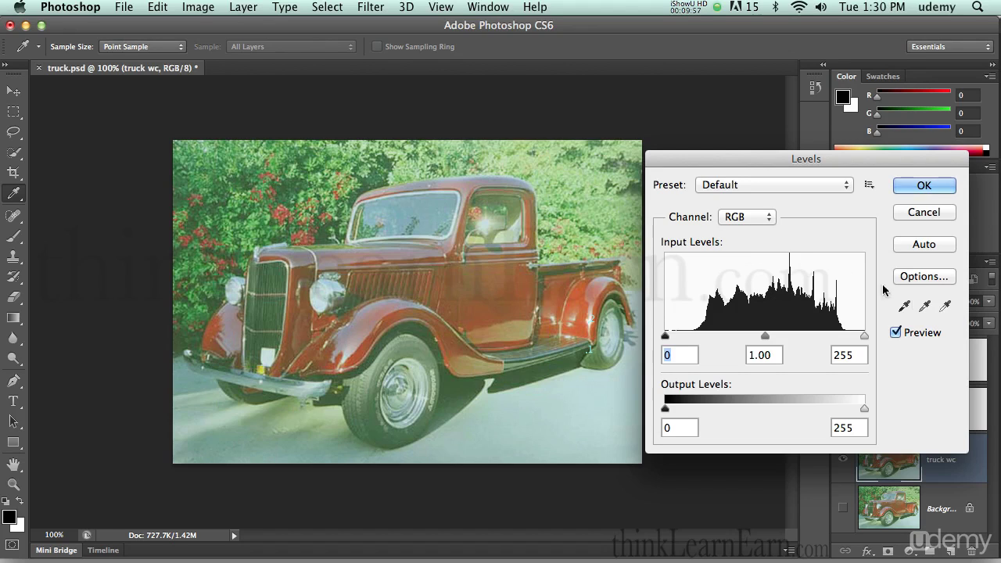
pyautogui.click(945, 306)
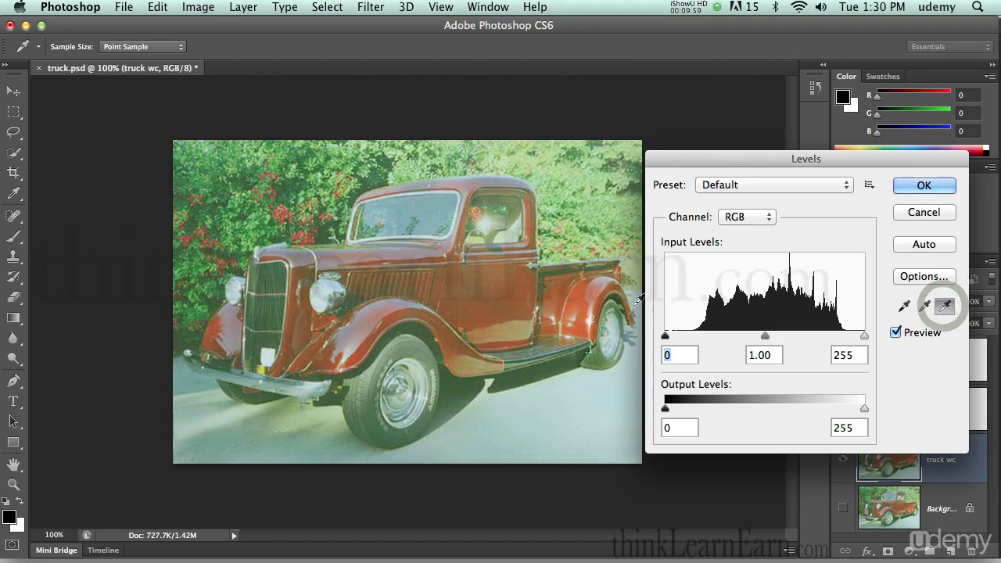
pyautogui.click(592, 319)
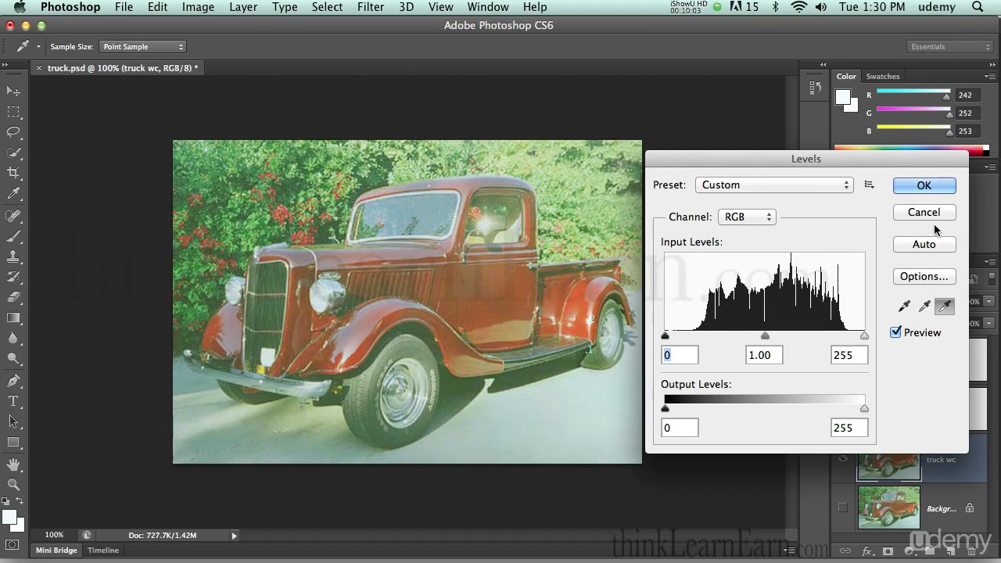
# Step: Try Levels inputs of 1.94 for the midtones and 120 for the highlights, and reset the dialog to its defaults
pyautogui.press('alt')
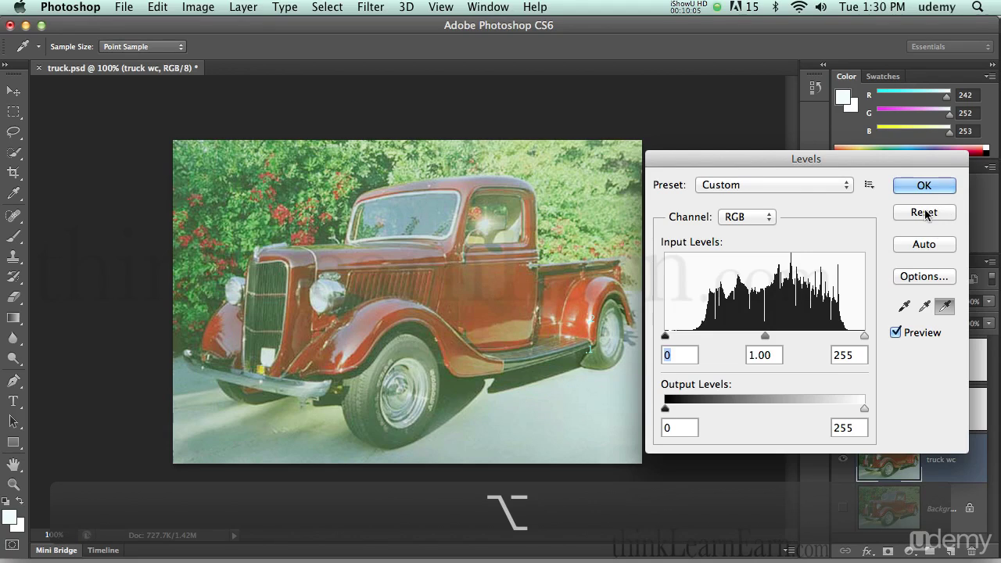
pyautogui.press('alt')
pyautogui.press('alt')
pyautogui.press('alt')
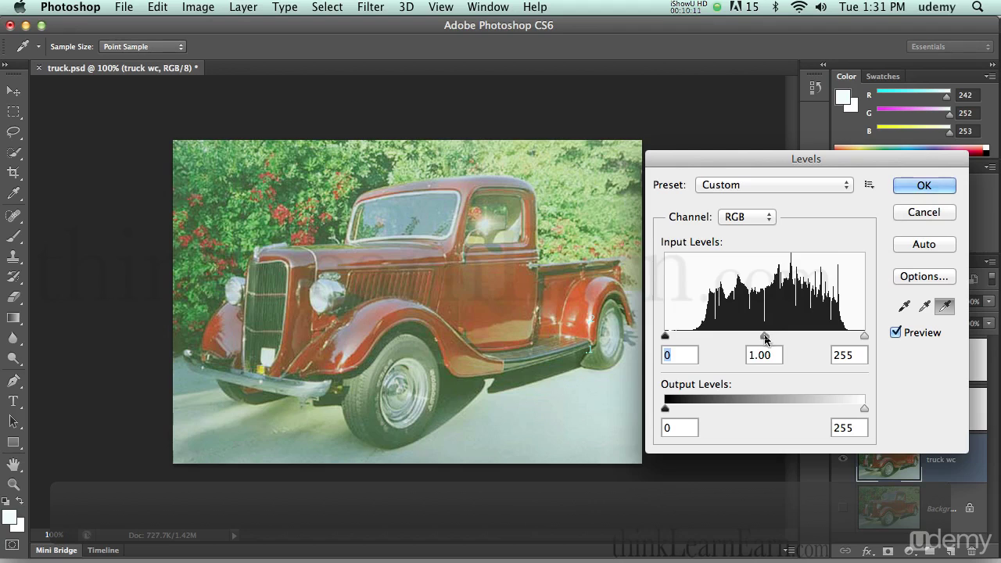
pyautogui.moveTo(766, 338); pyautogui.dragTo(743, 336)
pyautogui.moveTo(864, 337); pyautogui.dragTo(759, 336)
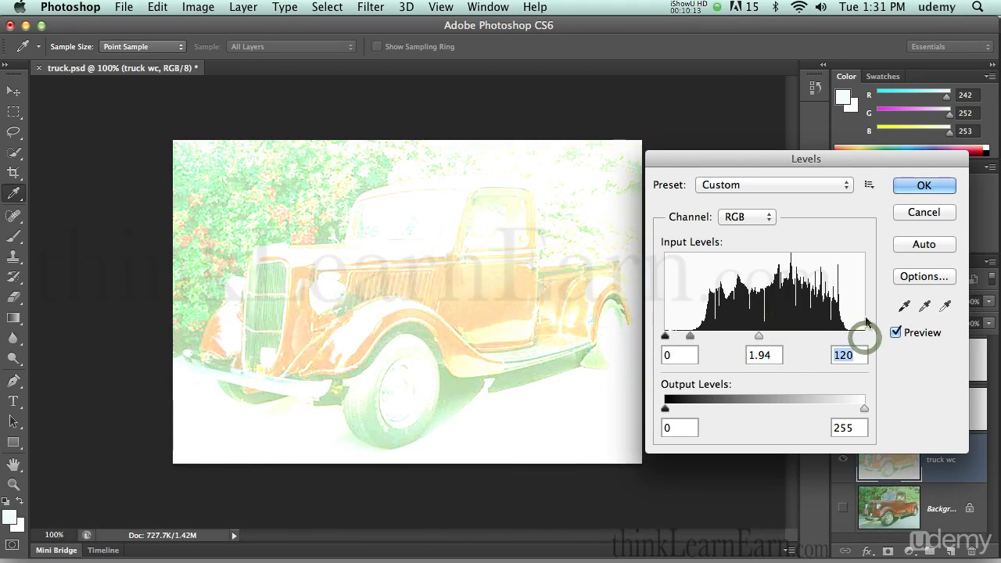
pyautogui.press('alt')
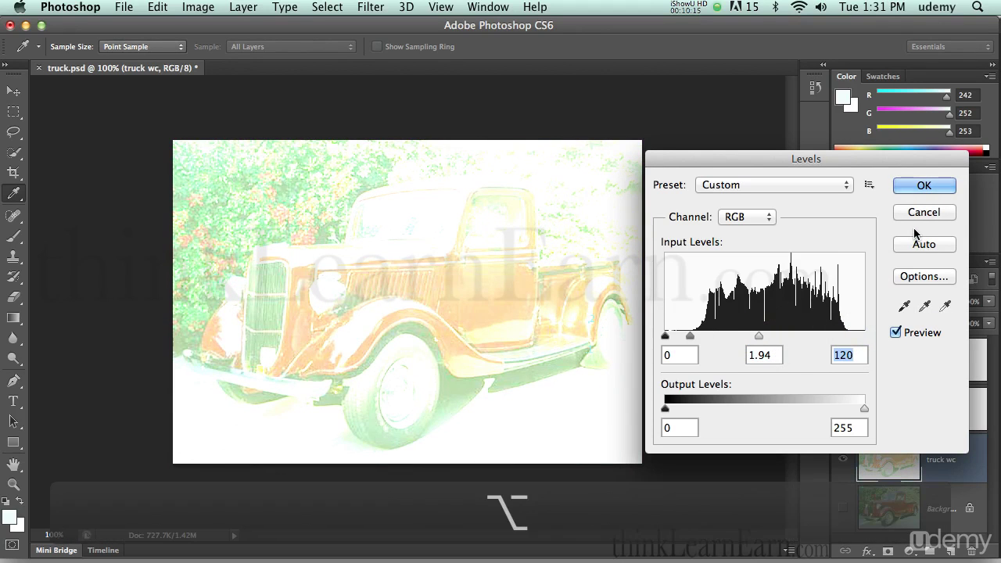
pyautogui.keyDown('alt'); pyautogui.click(921, 213); pyautogui.keyUp('alt')
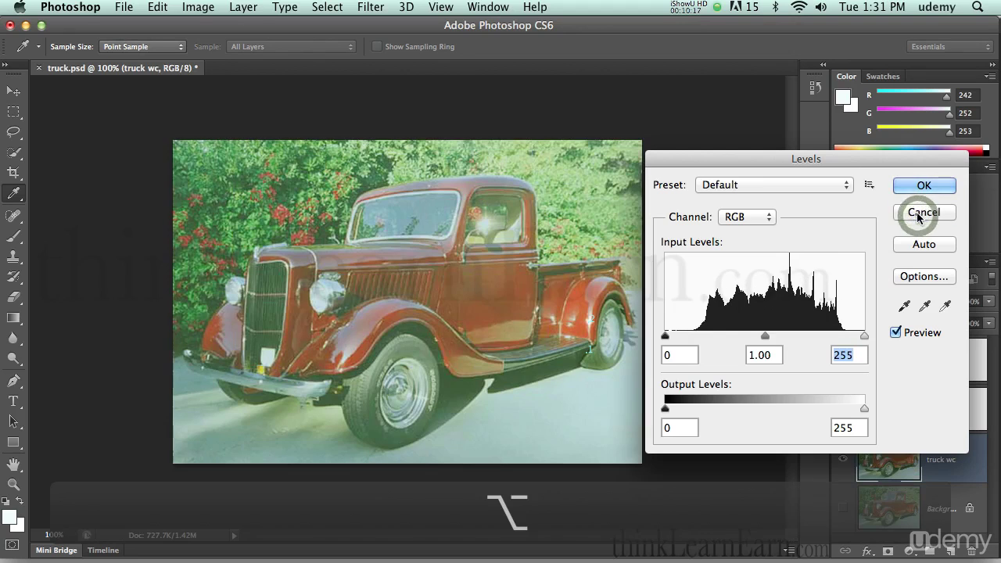
# Step: Try a white point on the cab window glare and a black point above the front wheel, and cancel the direct Levels adjustment
pyautogui.click(946, 306)
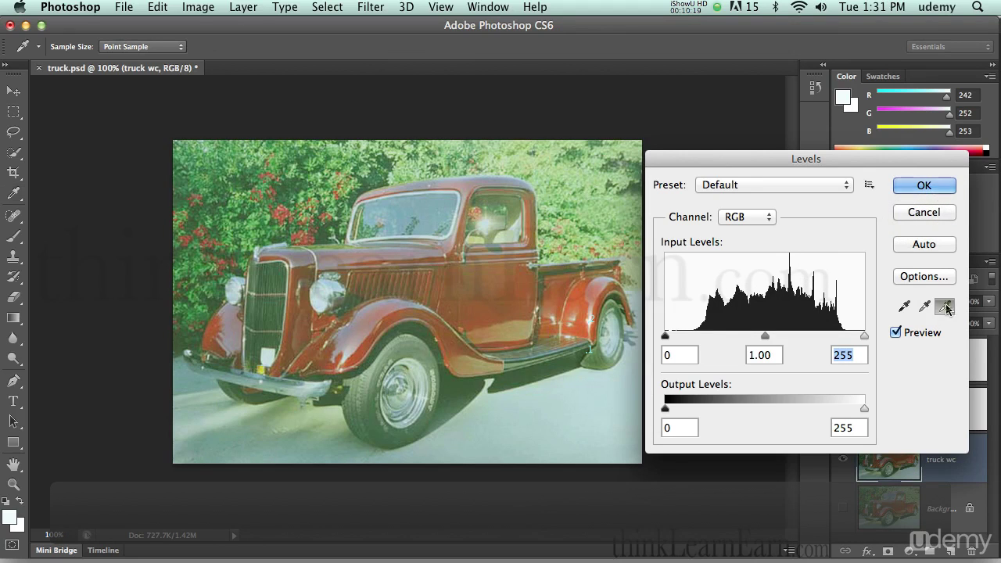
pyautogui.click(485, 227)
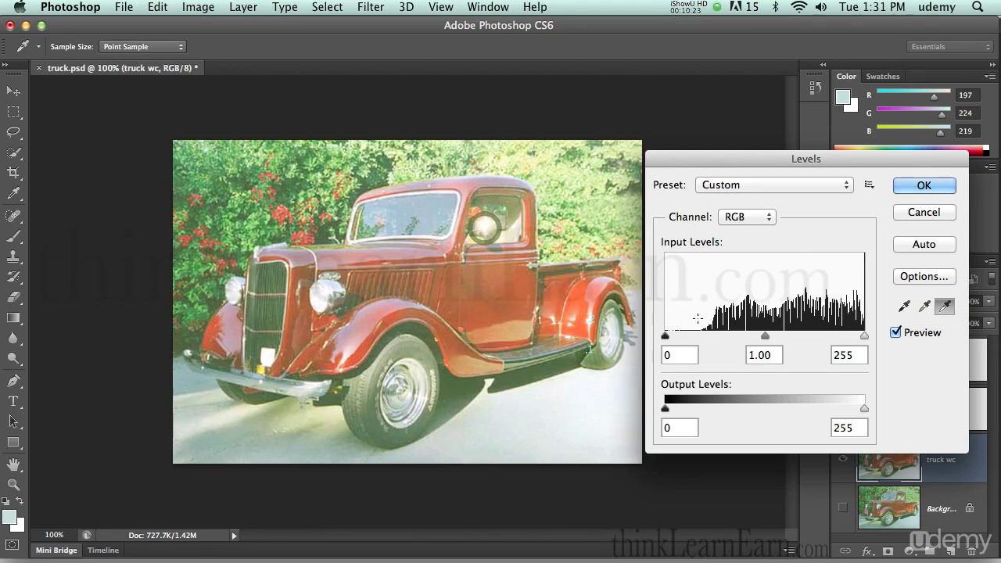
pyautogui.click(904, 307)
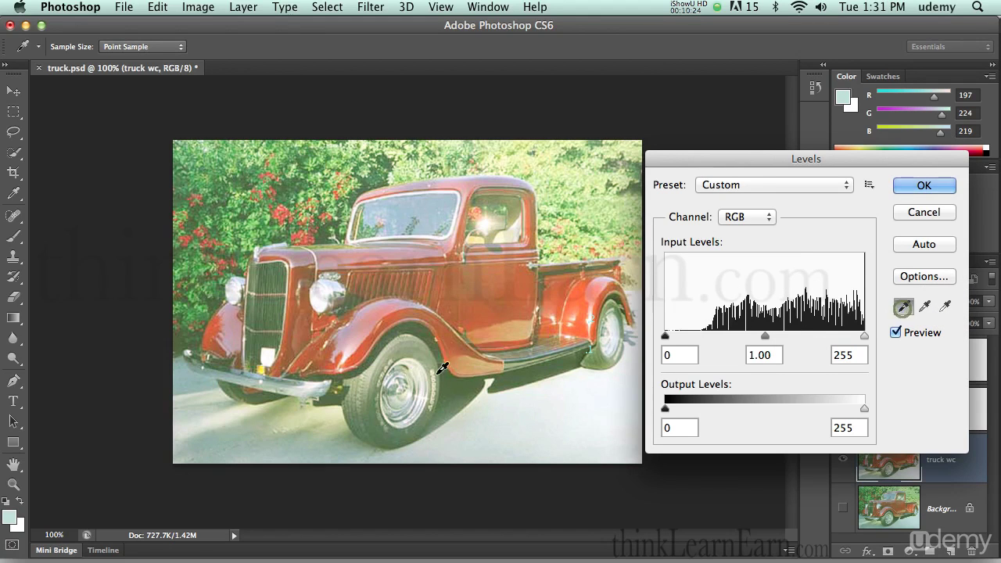
pyautogui.click(432, 330)
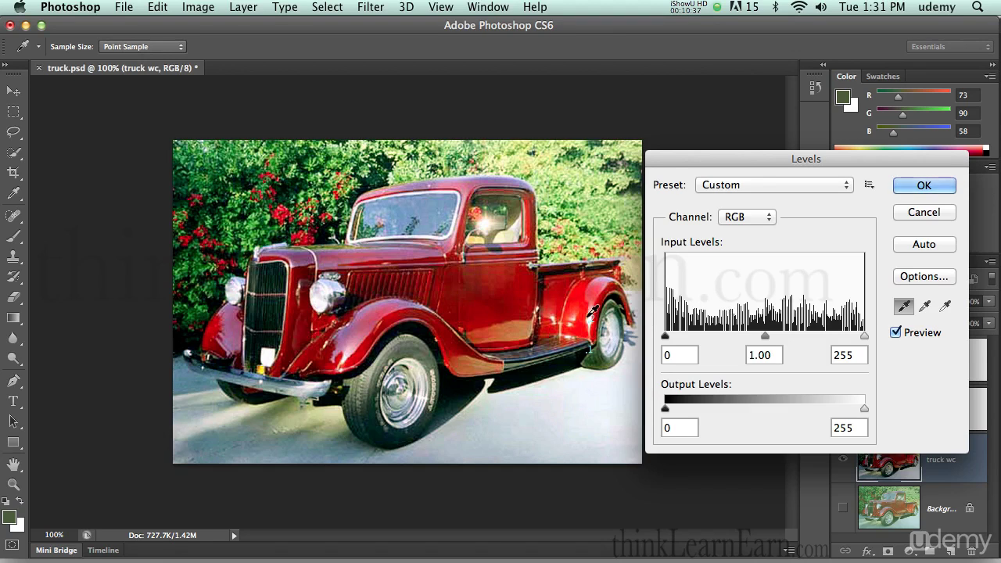
pyautogui.click(923, 213)
pyautogui.press('p')
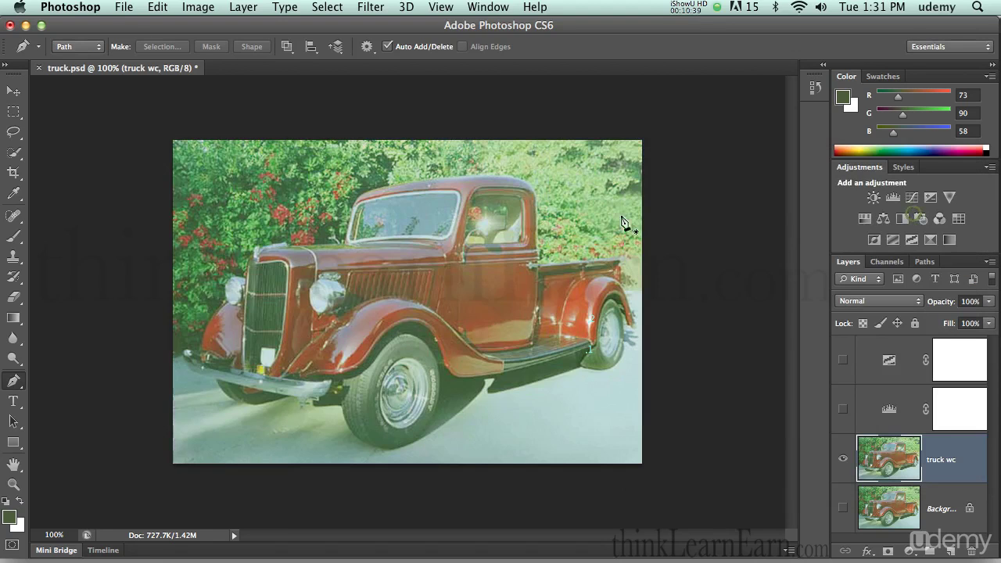